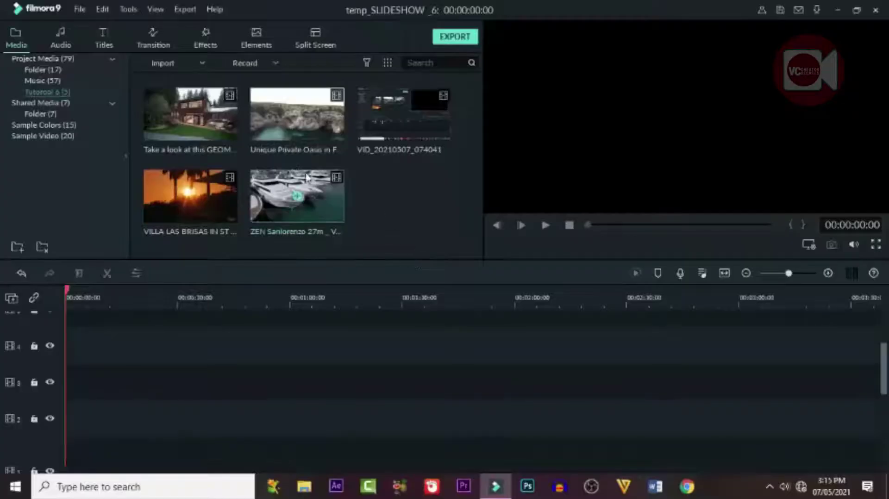
{"action": "left_click_drag", "start_coordinate": [162, 88], "coordinate": [92, 379]}
{"action": "left_click_drag", "start_coordinate": [79, 452], "coordinate": [79, 451]}
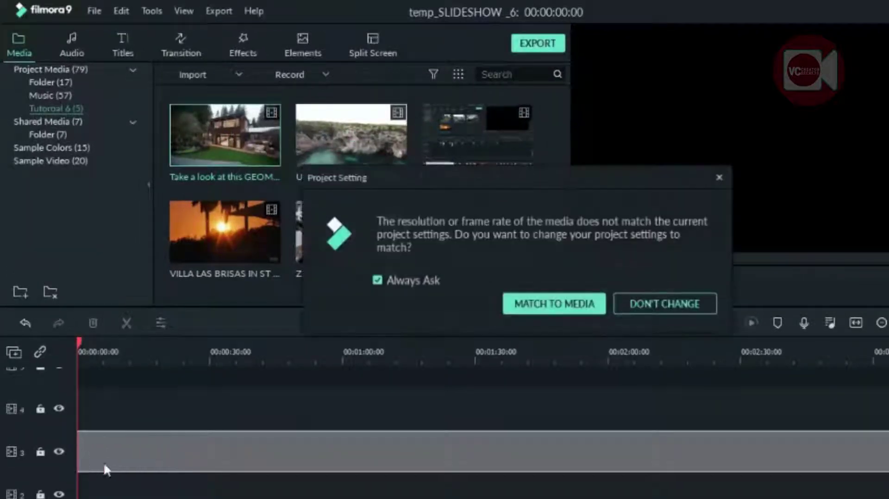
{"action": "left_click", "coordinate": [667, 304]}
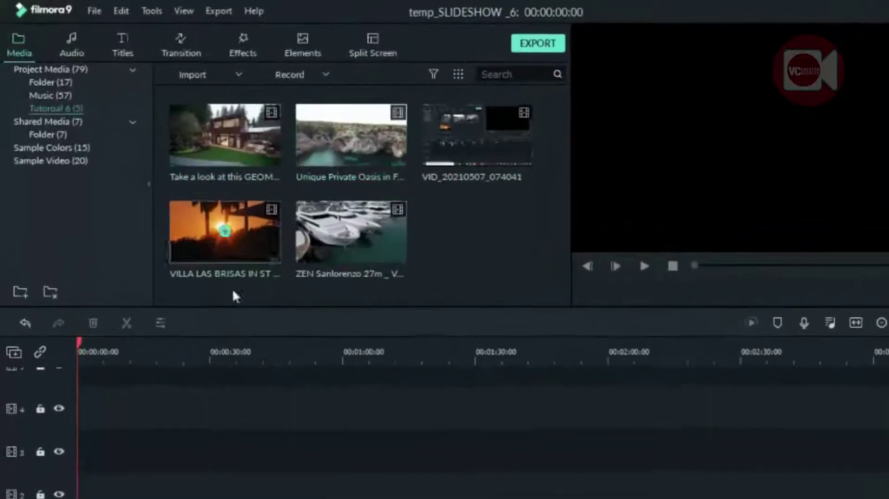
Step: Place the "Take a look at this GEOMETRIC HOUSE" clip at the start of track 3, keeping the current project settings
{"action": "left_click_drag", "start_coordinate": [250, 133], "coordinate": [138, 451]}
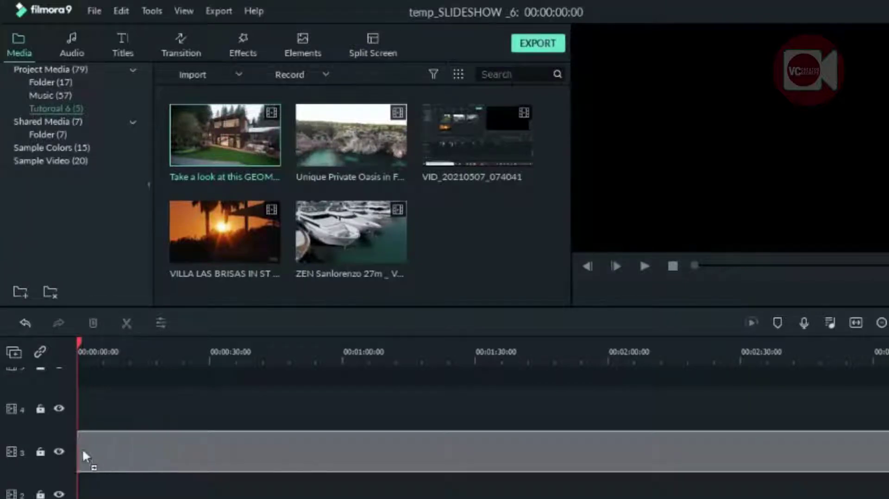
{"action": "left_click_drag", "start_coordinate": [79, 452], "coordinate": [80, 453]}
{"action": "left_click", "coordinate": [666, 302]}
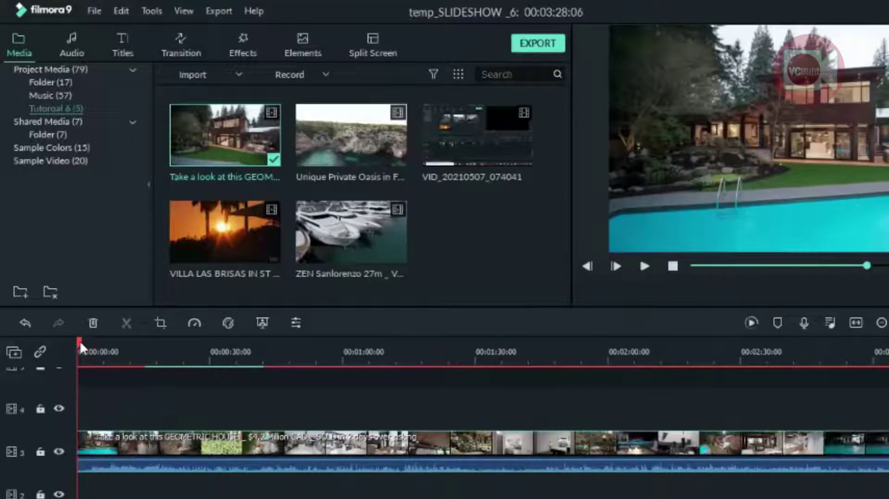
Step: Mute the house clip on track 3 and split it at about 6 seconds
{"action": "left_click_drag", "start_coordinate": [80, 341], "coordinate": [105, 342]}
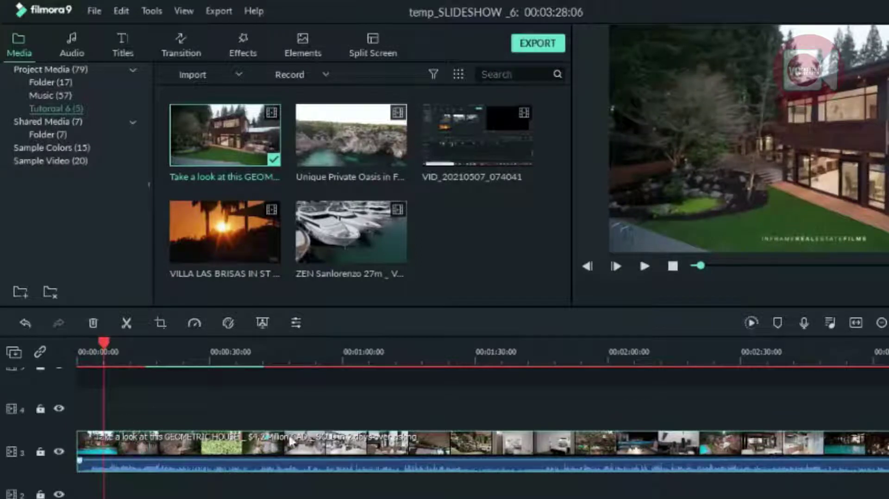
{"action": "right_click", "coordinate": [371, 446]}
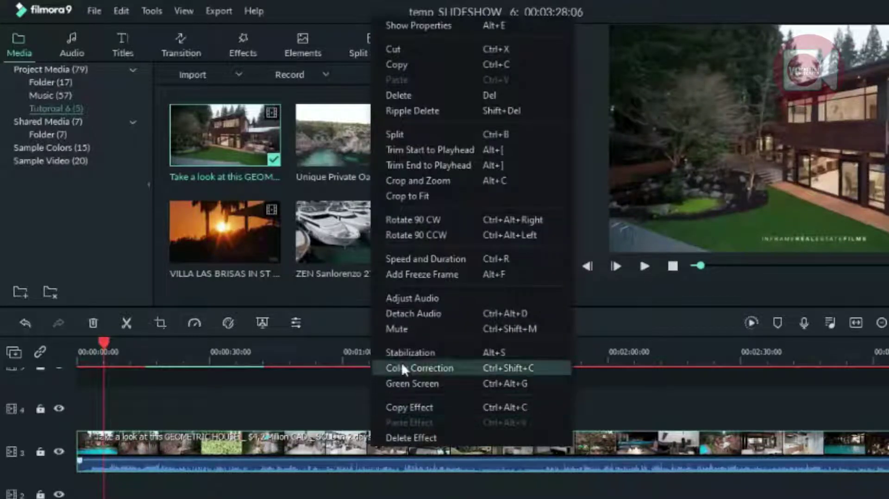
{"action": "left_click", "coordinate": [393, 329]}
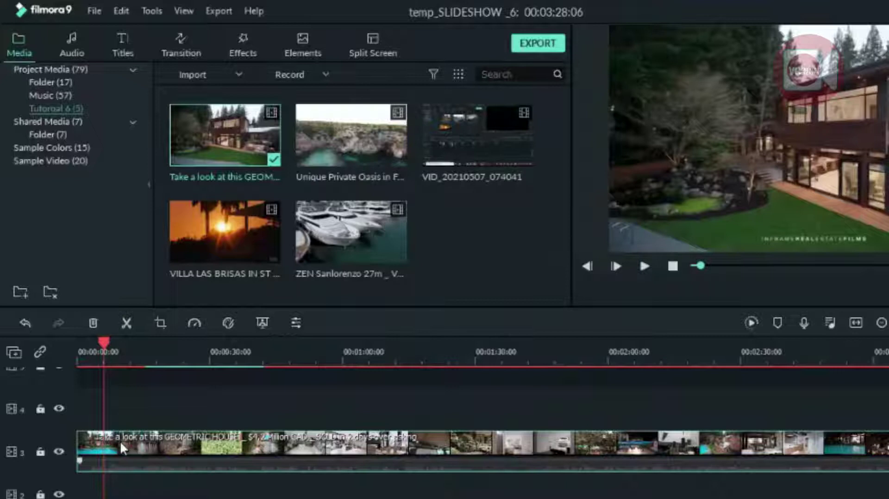
{"action": "left_click", "coordinate": [125, 319]}
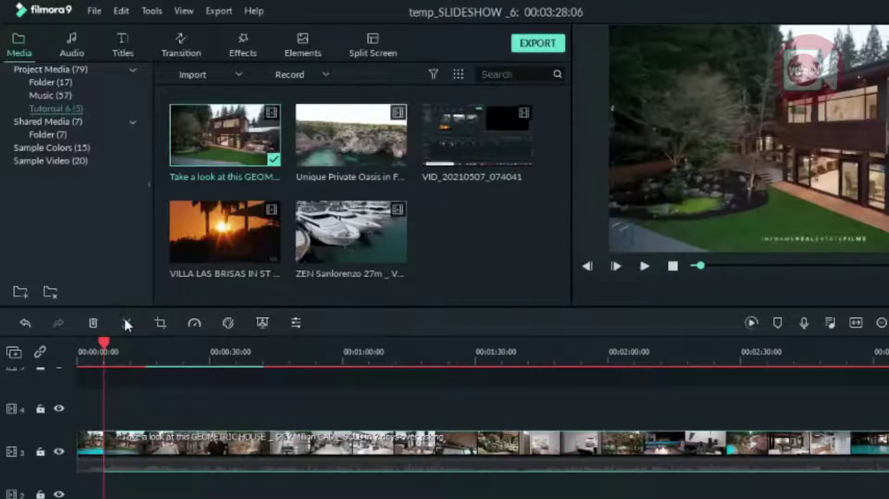
Step: Split the house clip at about 23 seconds and at 00:00:30:01, and delete everything after the last cut
{"action": "left_click_drag", "start_coordinate": [103, 343], "coordinate": [182, 349]}
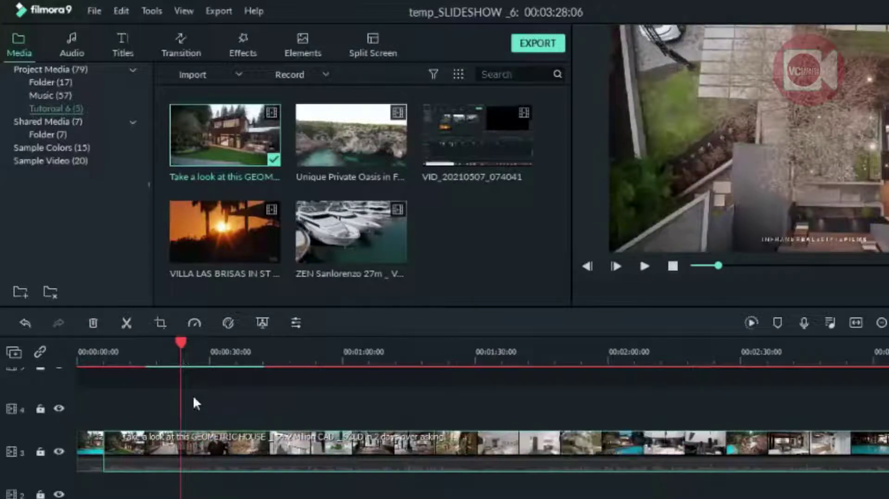
{"action": "left_click", "coordinate": [126, 324]}
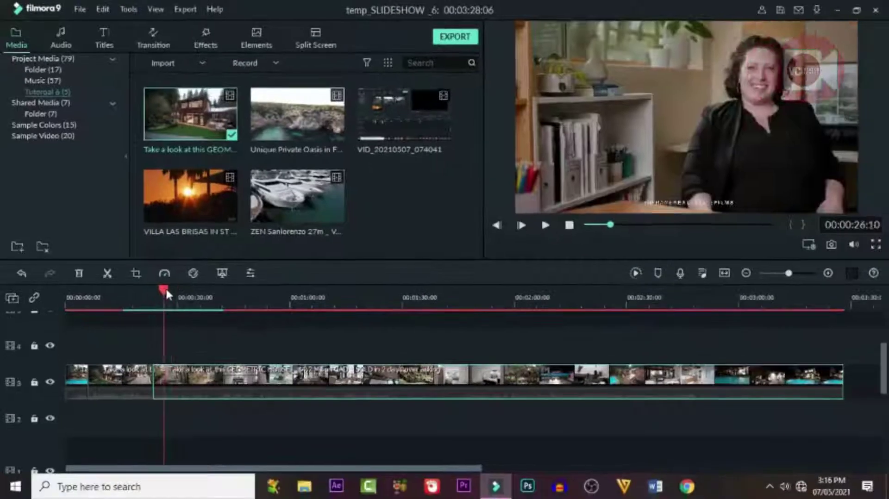
{"action": "left_click_drag", "start_coordinate": [171, 324], "coordinate": [197, 324]}
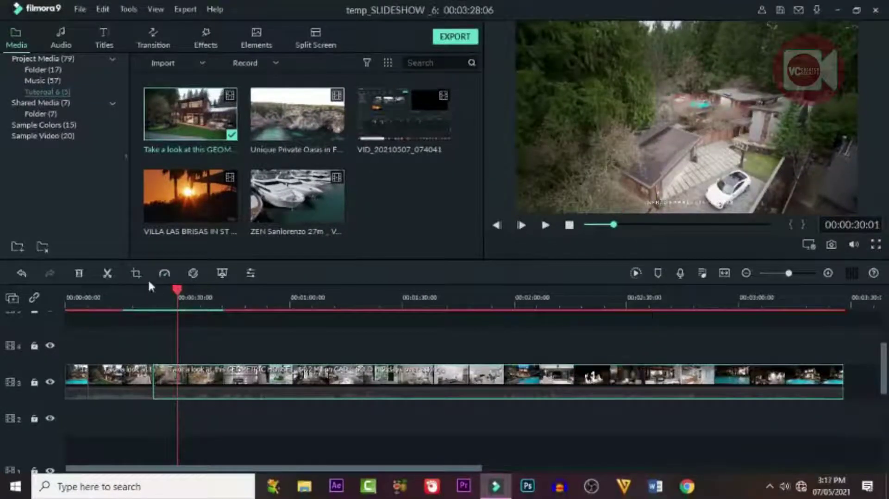
{"action": "left_click", "coordinate": [108, 273]}
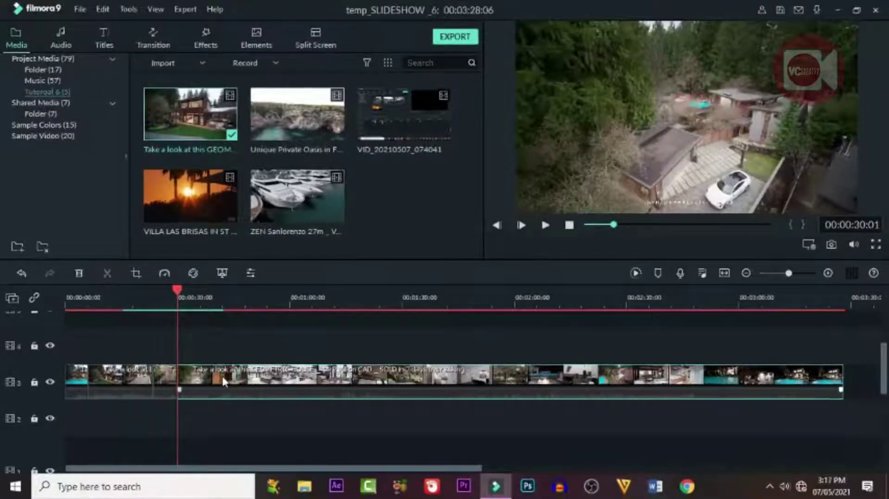
{"action": "left_click", "coordinate": [79, 273]}
Step: Add the "Unique Private Oasis" clip to track 3 directly after the house clip segments and mute it
{"action": "left_click_drag", "start_coordinate": [278, 116], "coordinate": [188, 396]}
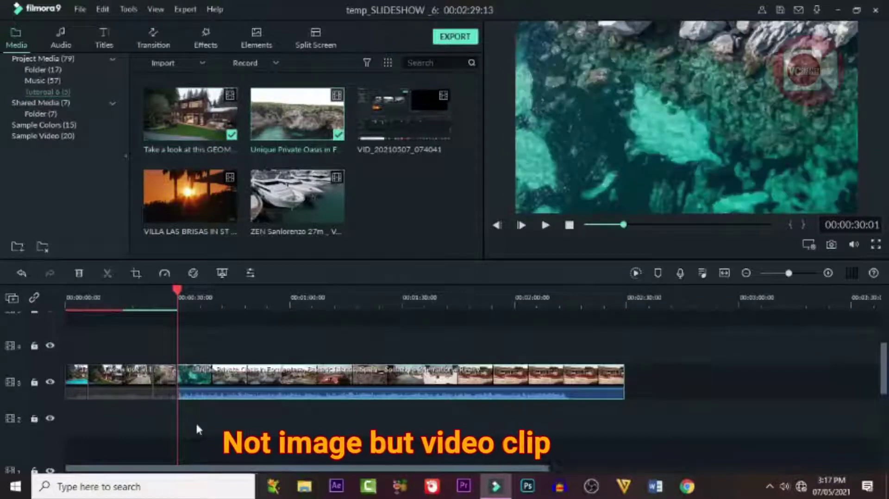
{"action": "right_click", "coordinate": [236, 384]}
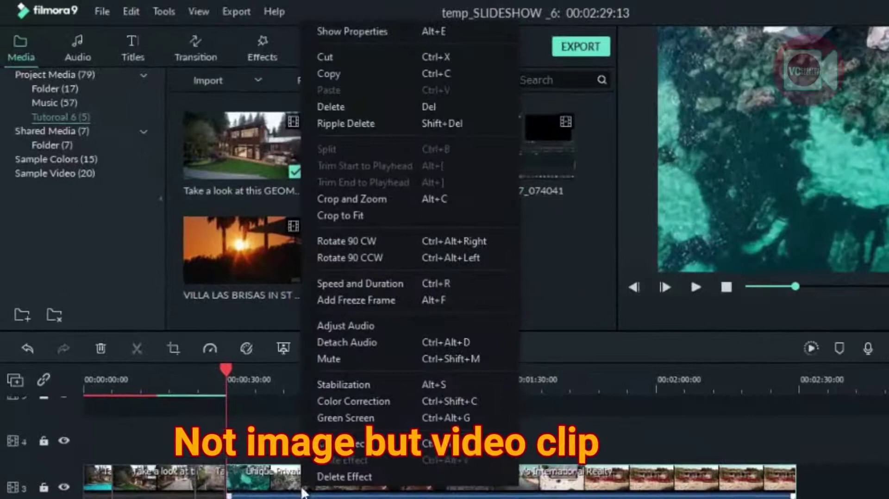
{"action": "left_click", "coordinate": [333, 359]}
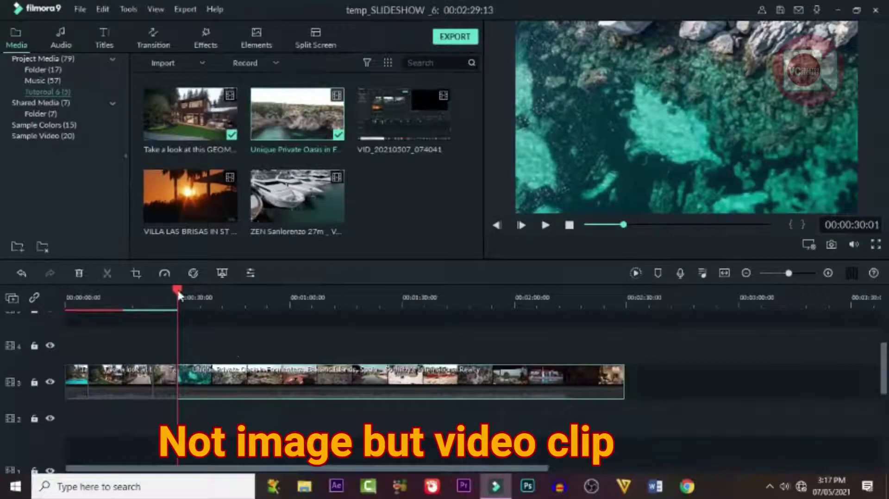
Step: Split the Private Oasis clip at 00:00:36:08 and at 00:00:55:15
{"action": "left_click_drag", "start_coordinate": [179, 294], "coordinate": [202, 296]}
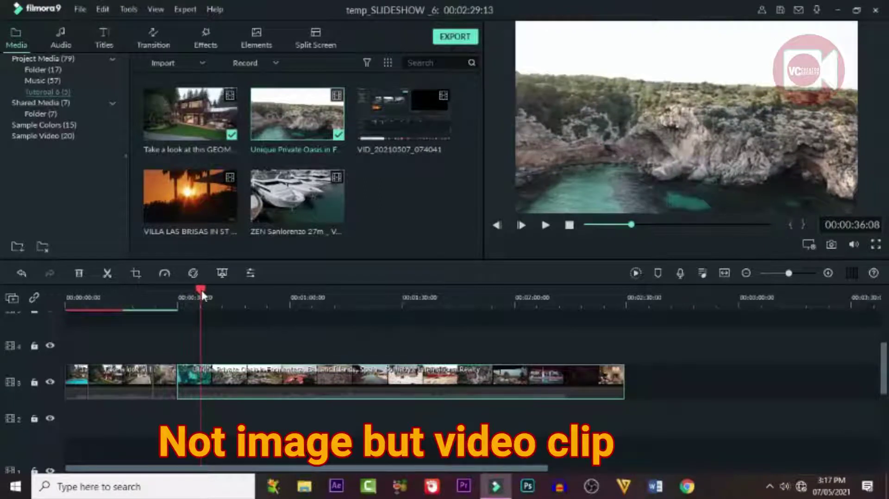
{"action": "left_click", "coordinate": [108, 274]}
{"action": "left_click_drag", "start_coordinate": [201, 290], "coordinate": [274, 317]}
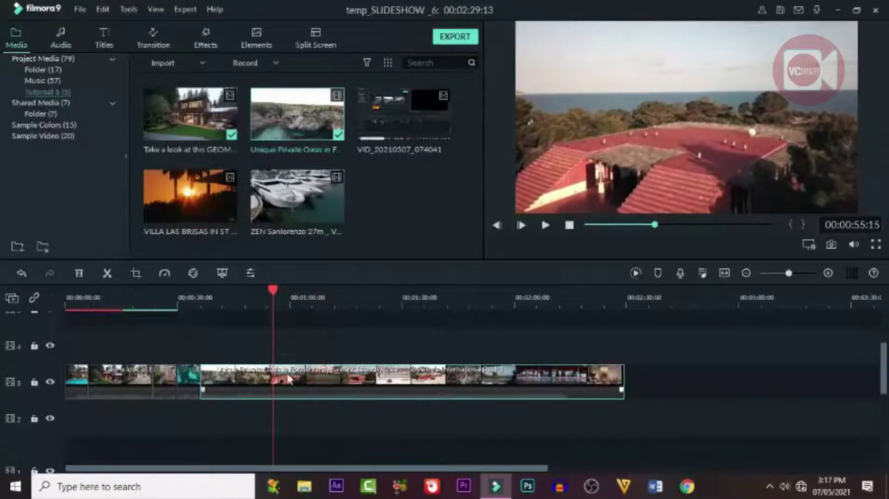
{"action": "left_click", "coordinate": [107, 274]}
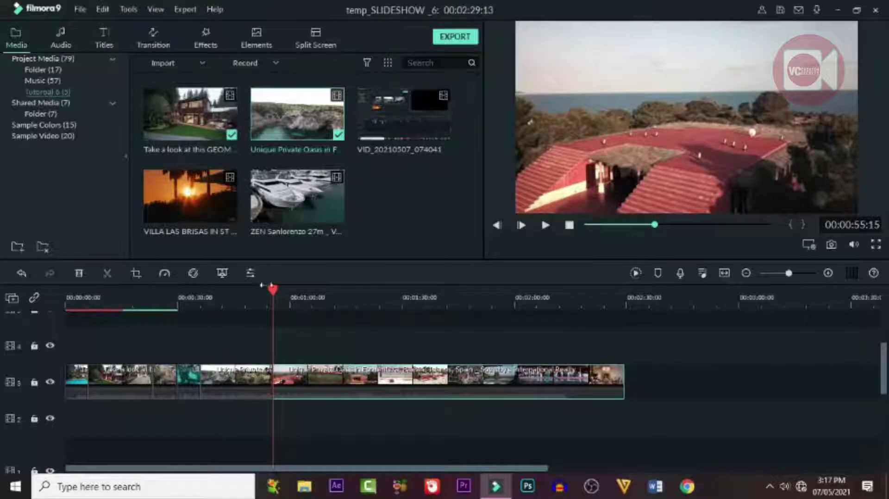
Step: Split the Private Oasis clip at 00:01:03:11 and delete the part after the cut
{"action": "left_click_drag", "start_coordinate": [274, 291], "coordinate": [305, 292]}
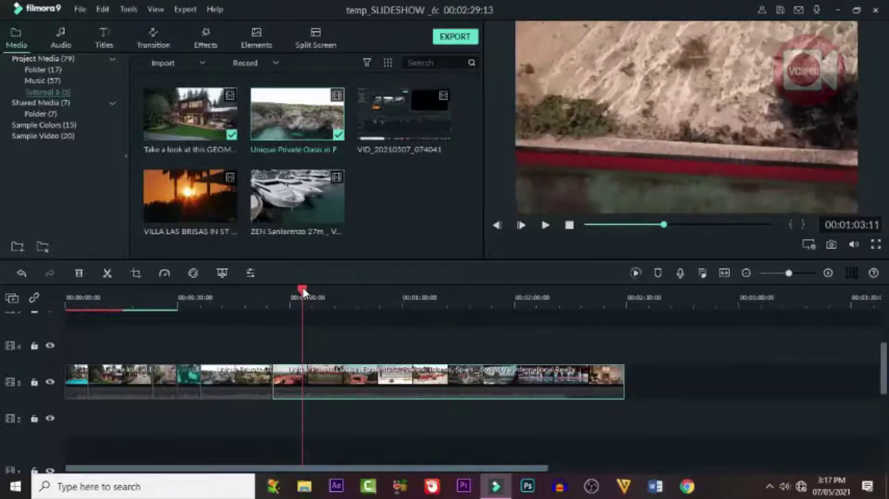
{"action": "left_click", "coordinate": [107, 274]}
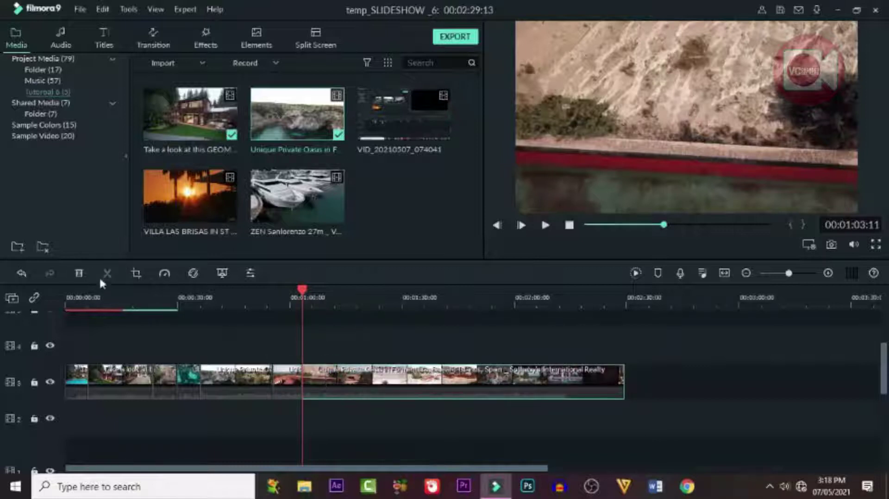
{"action": "left_click", "coordinate": [78, 274]}
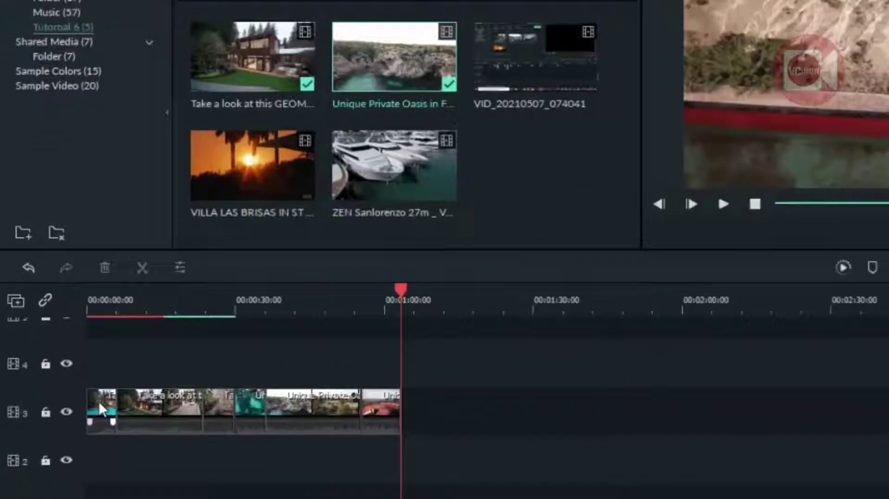
Step: Set the playback speed of the first house clip segment to 10
{"action": "left_click", "coordinate": [74, 376]}
{"action": "right_click", "coordinate": [75, 376]}
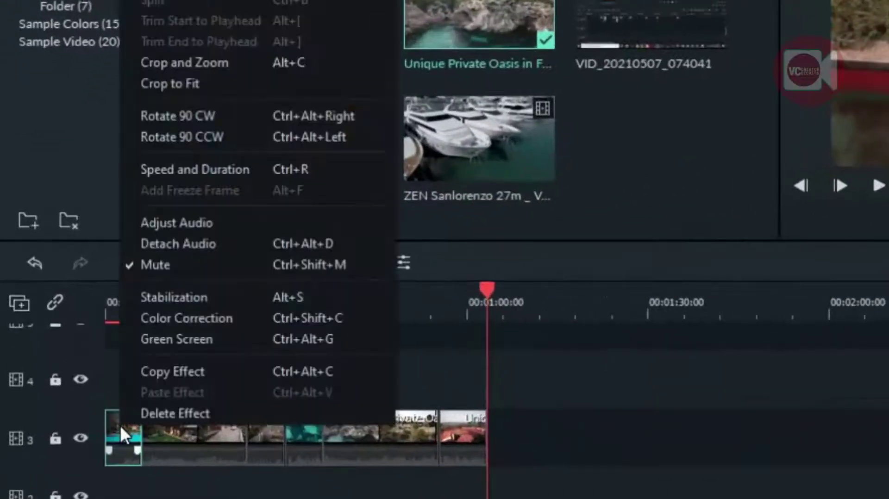
{"action": "left_click", "coordinate": [209, 172]}
{"action": "left_click", "coordinate": [872, 85]}
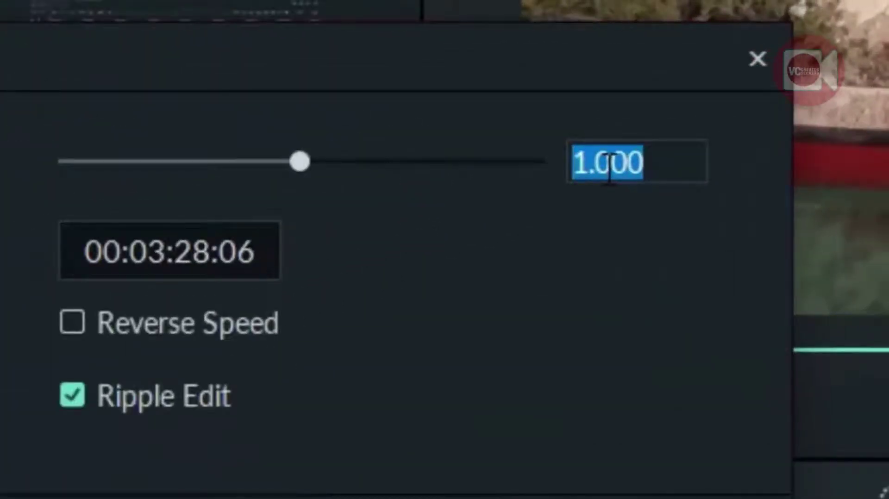
{"action": "type", "text": "10"}
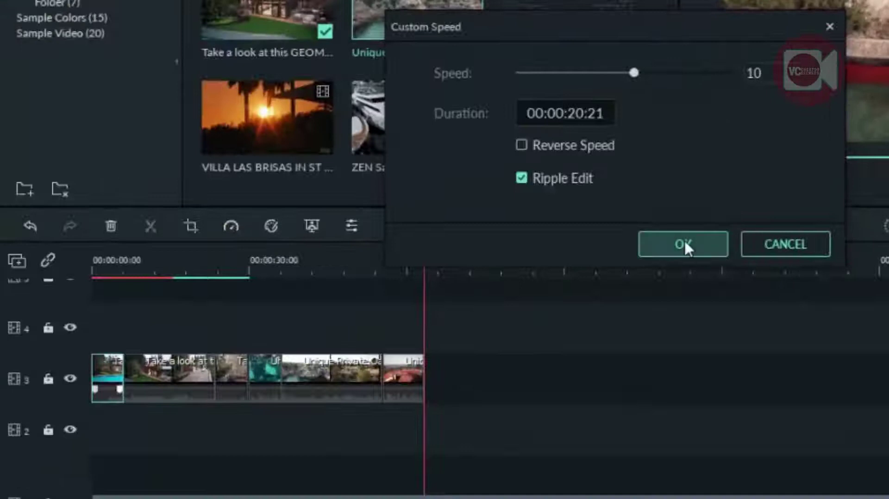
{"action": "left_click", "coordinate": [685, 243]}
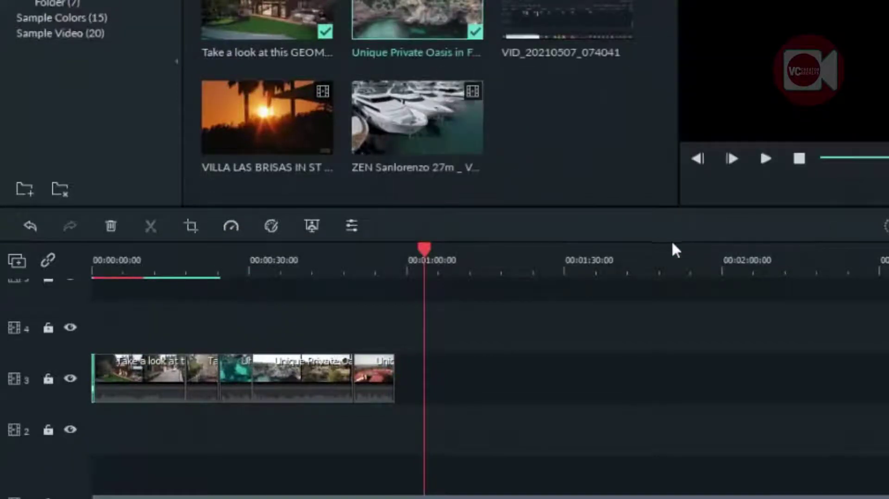
Step: Set the playback speed of the short last house clip segment to 10
{"action": "left_click", "coordinate": [204, 366]}
{"action": "right_click", "coordinate": [205, 365]}
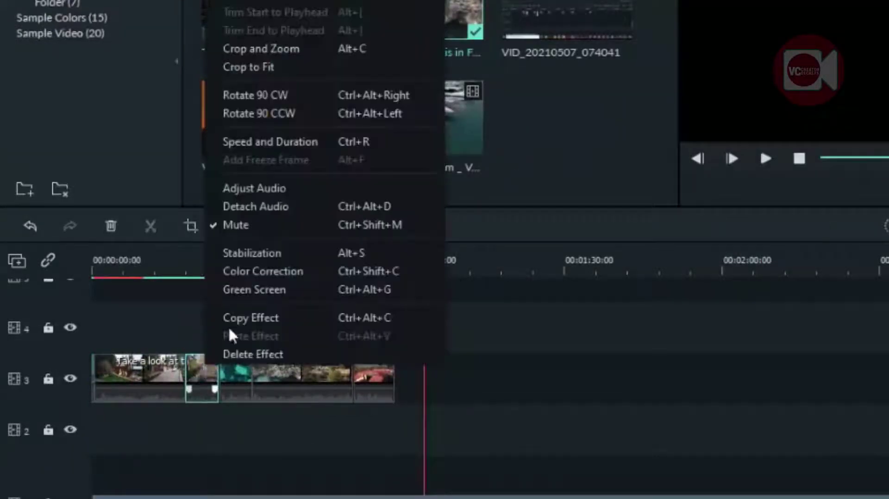
{"action": "left_click", "coordinate": [355, 142]}
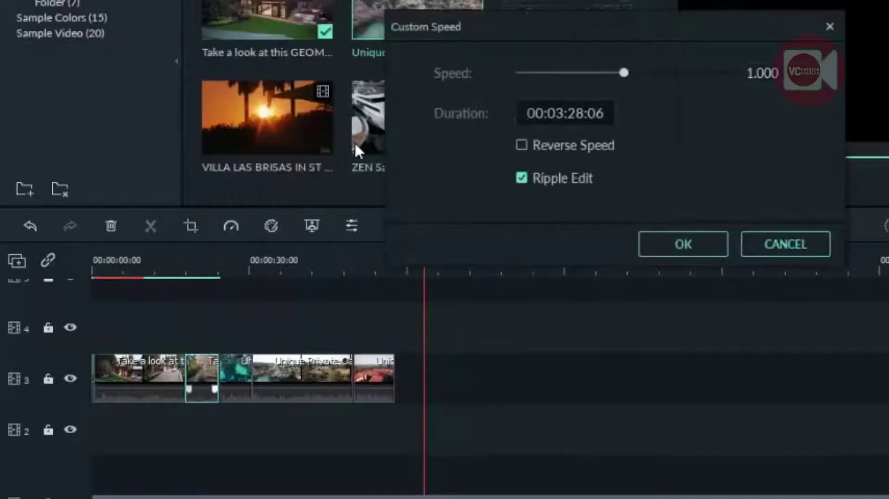
{"action": "double_click", "coordinate": [762, 73]}
{"action": "type", "text": "10"}
{"action": "left_click", "coordinate": [672, 250]}
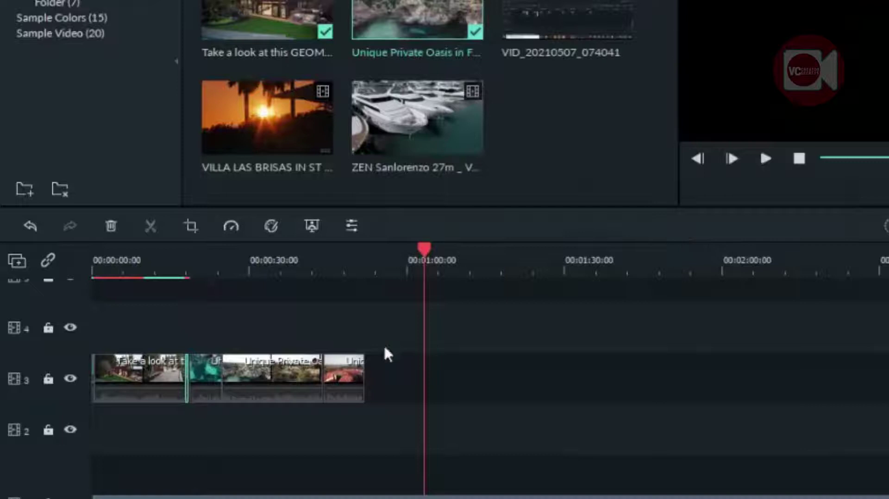
Step: Set the playback speed of the first Private Oasis segment to 10
{"action": "right_click", "coordinate": [200, 373]}
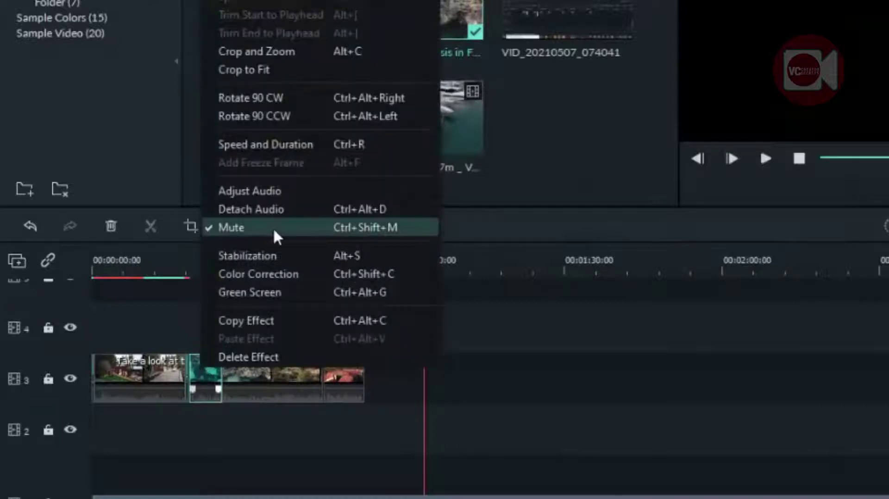
{"action": "left_click", "coordinate": [283, 144]}
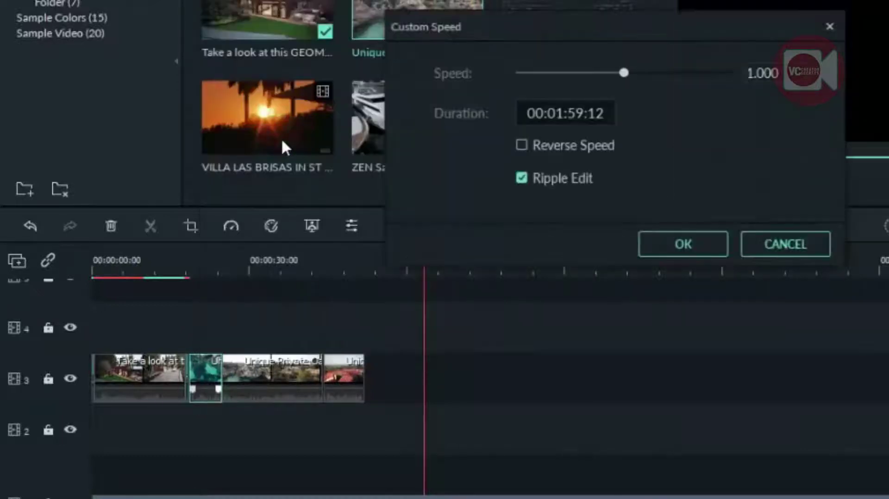
{"action": "left_click", "coordinate": [762, 74]}
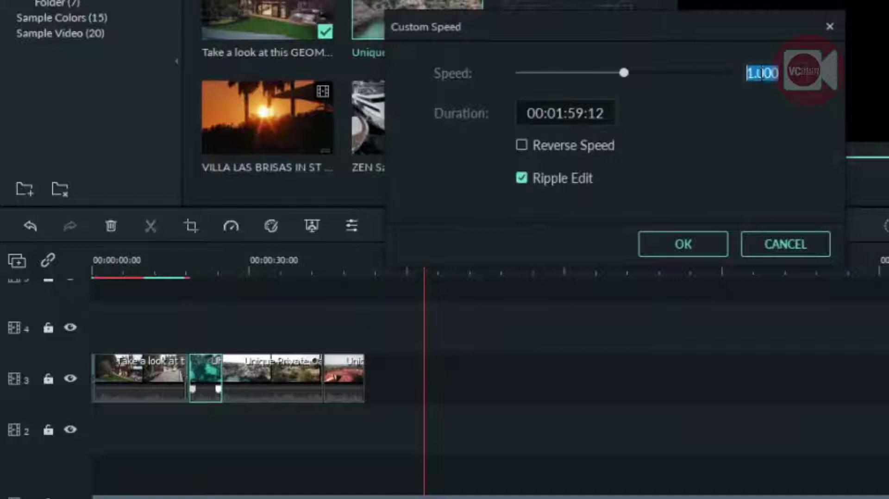
{"action": "type", "text": "10"}
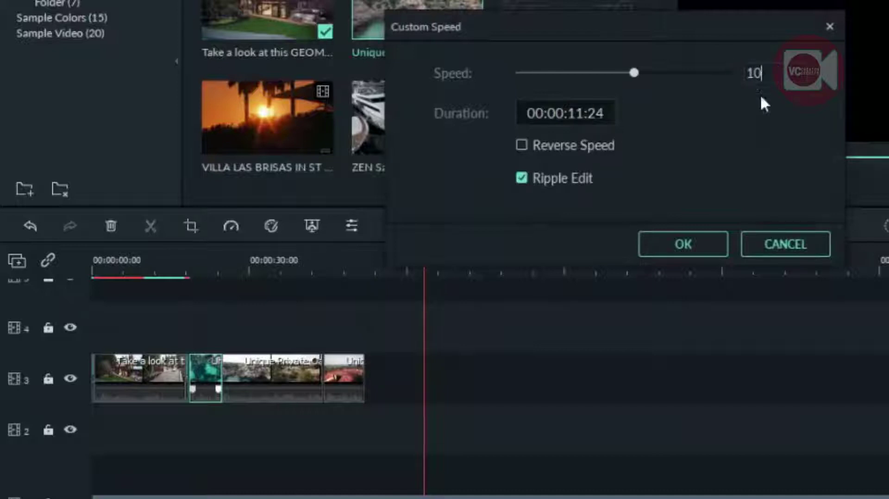
{"action": "left_click", "coordinate": [693, 243]}
Step: Place the VILLA LAS BRISAS clip directly after the last Private Oasis segment on track 3 and mute it
{"action": "left_click_drag", "start_coordinate": [190, 251], "coordinate": [690, 349]}
{"action": "left_click_drag", "start_coordinate": [662, 495], "coordinate": [113, 493]}
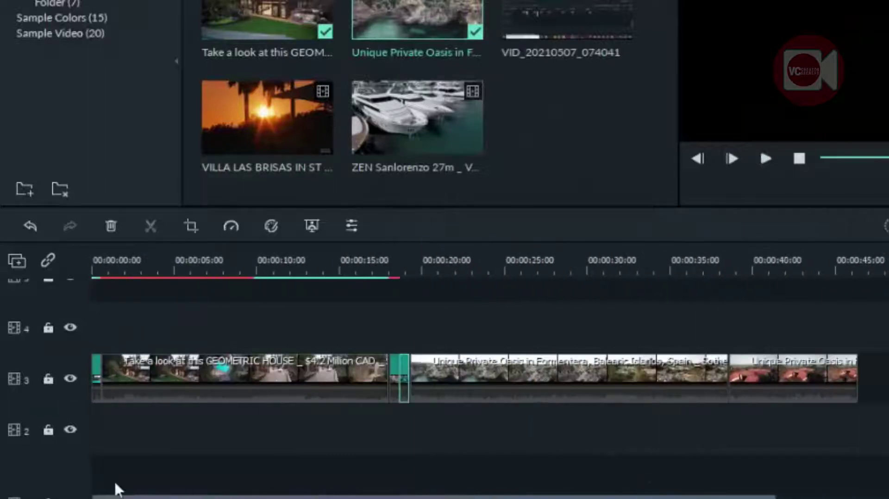
{"action": "left_click_drag", "start_coordinate": [199, 264], "coordinate": [496, 260]}
{"action": "left_click_drag", "start_coordinate": [397, 492], "coordinate": [459, 494]}
{"action": "left_click", "coordinate": [566, 368]}
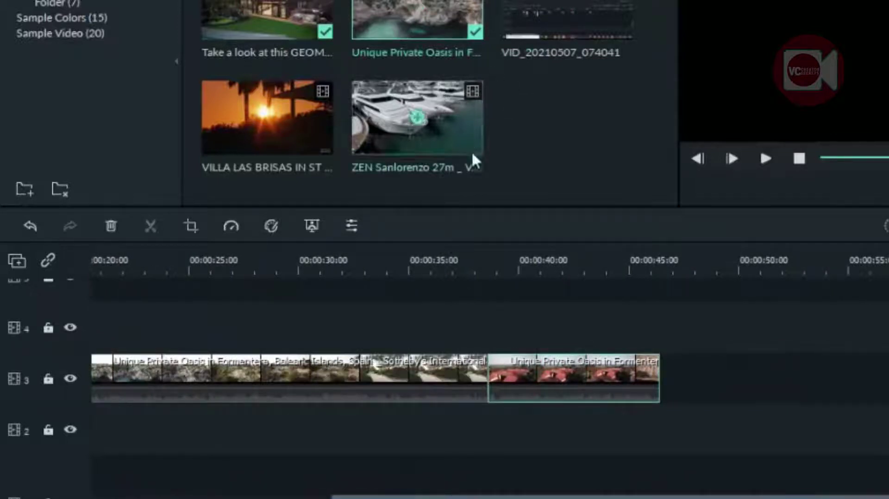
{"action": "left_click", "coordinate": [308, 121]}
{"action": "left_click_drag", "start_coordinate": [309, 119], "coordinate": [673, 408]}
{"action": "right_click", "coordinate": [764, 377]}
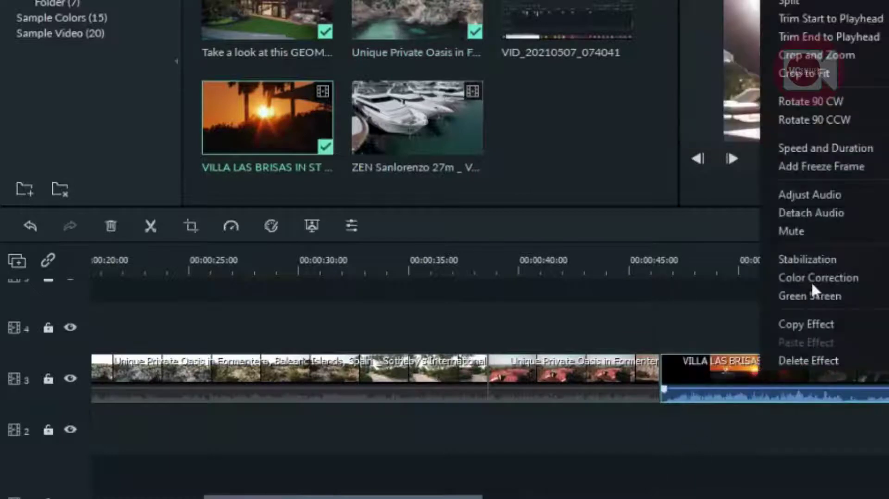
{"action": "left_click", "coordinate": [795, 231]}
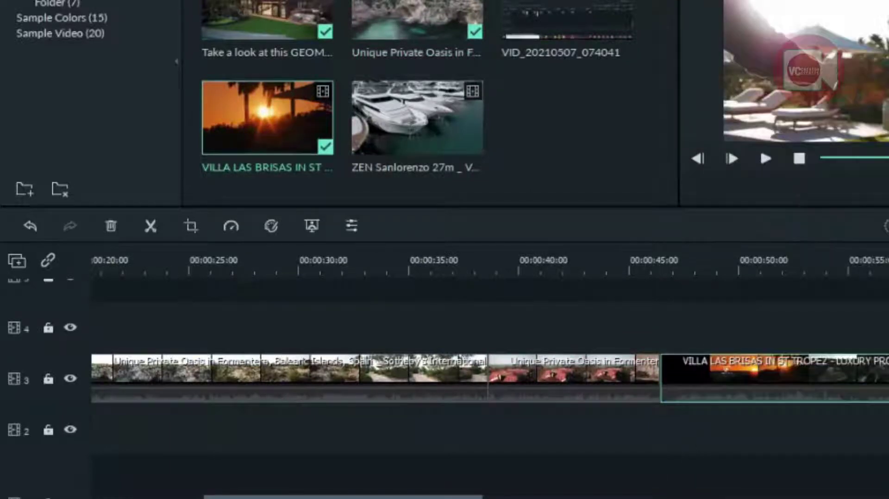
Step: Split the VILLA LAS BRISAS clip at 00:00:54:07 and again at 00:01:13:23
{"action": "left_click_drag", "start_coordinate": [855, 283], "coordinate": [824, 284]}
{"action": "scroll", "coordinate": [628, 236], "scroll_direction": "down", "scroll_amount": 5}
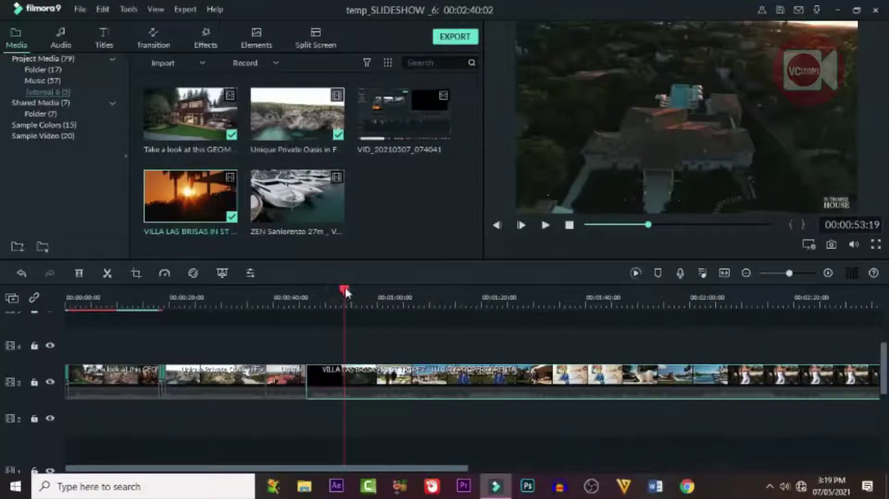
{"action": "left_click_drag", "start_coordinate": [346, 291], "coordinate": [350, 292]}
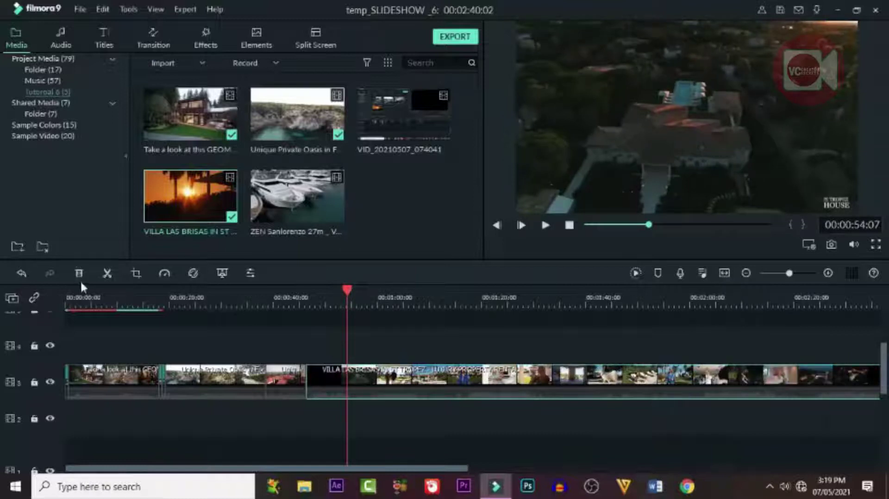
{"action": "left_click", "coordinate": [107, 274]}
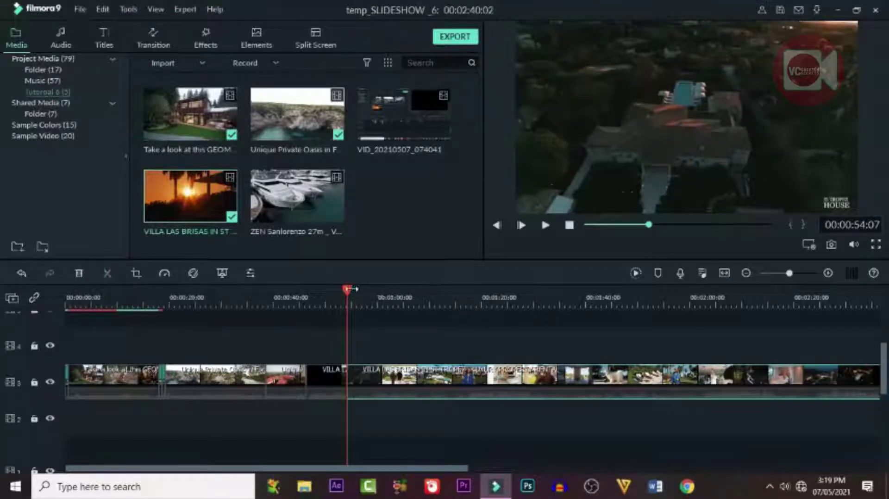
{"action": "left_click_drag", "start_coordinate": [347, 289], "coordinate": [449, 310]}
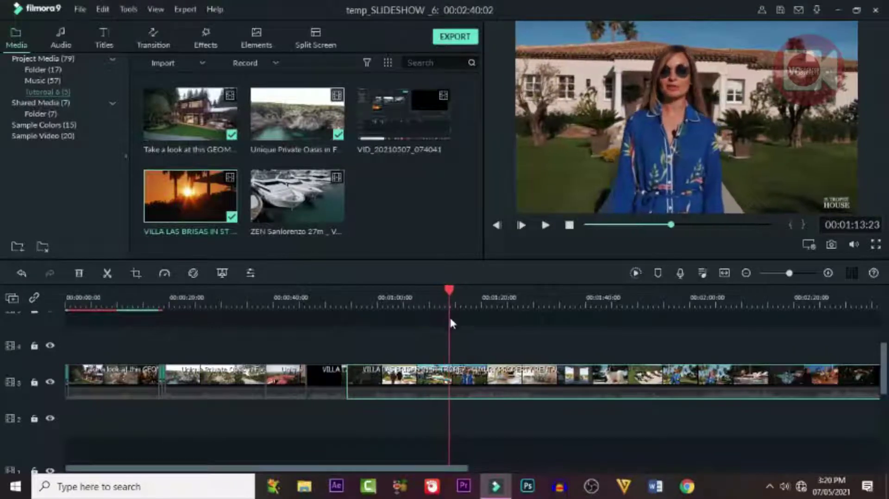
{"action": "left_click", "coordinate": [107, 274]}
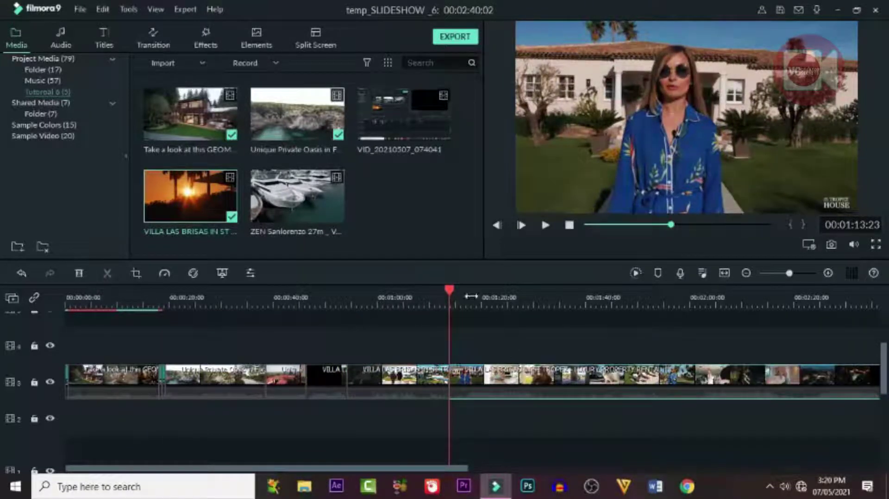
Step: Split the VILLA LAS BRISAS clip at 00:01:22:10 and delete the part after the cut
{"action": "left_click_drag", "start_coordinate": [451, 293], "coordinate": [495, 300]}
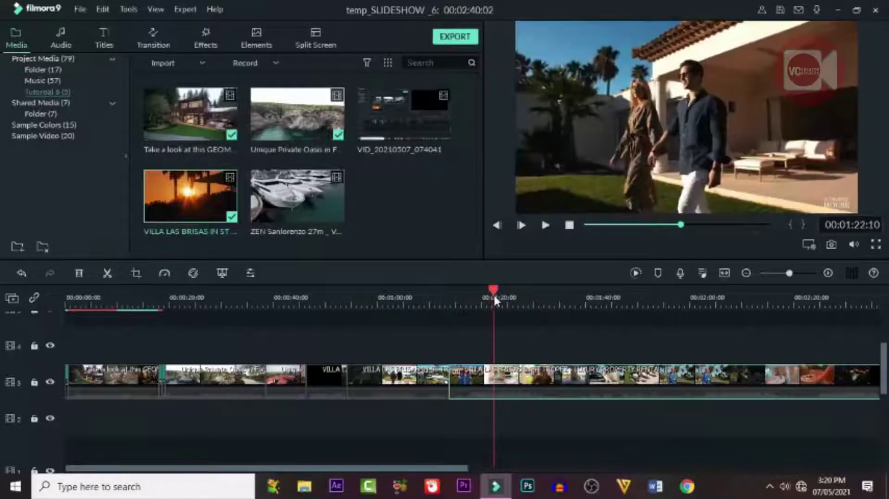
{"action": "left_click", "coordinate": [107, 274]}
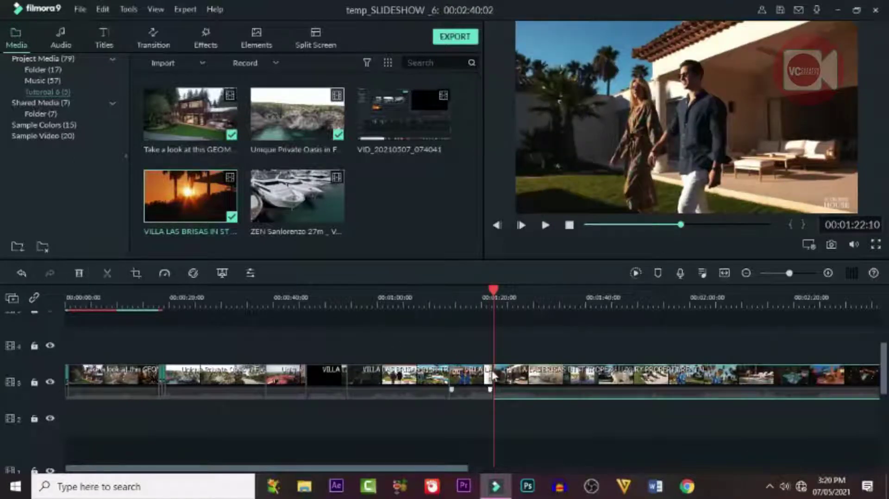
{"action": "left_click", "coordinate": [80, 276]}
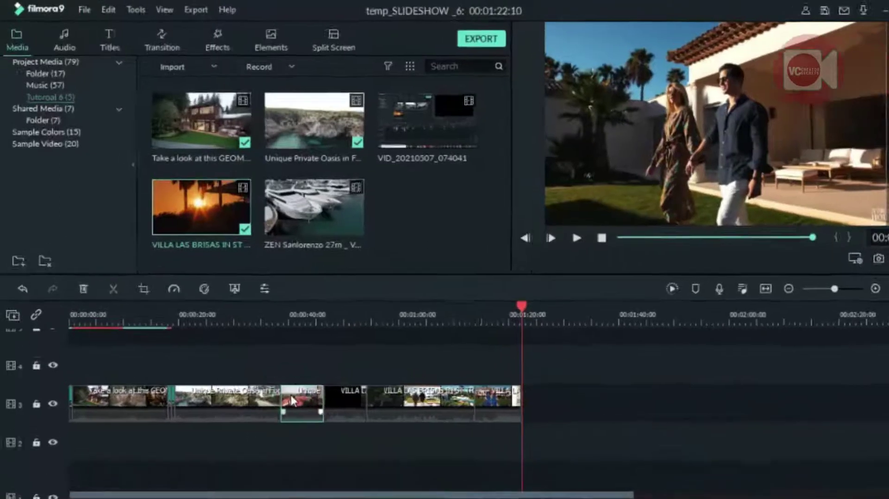
Step: Set the playback speed of the last Private Oasis segment to 10
{"action": "right_click", "coordinate": [276, 376]}
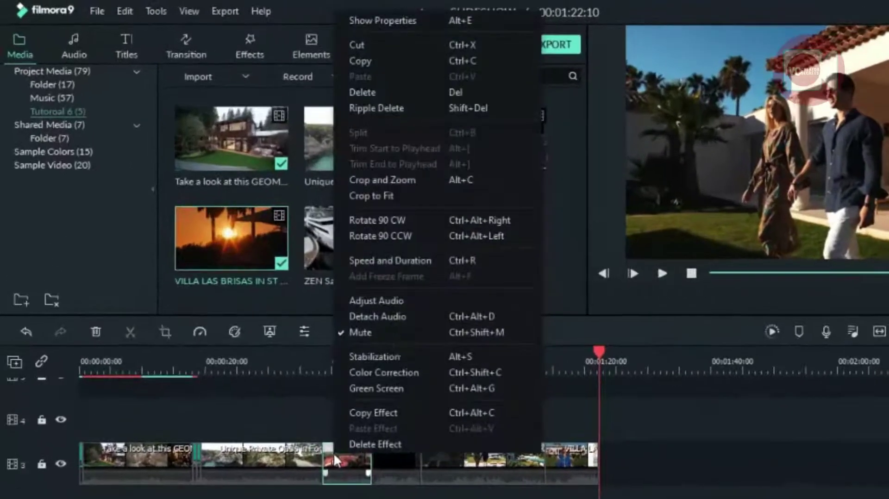
{"action": "left_click", "coordinate": [415, 264]}
{"action": "double_click", "coordinate": [647, 200]}
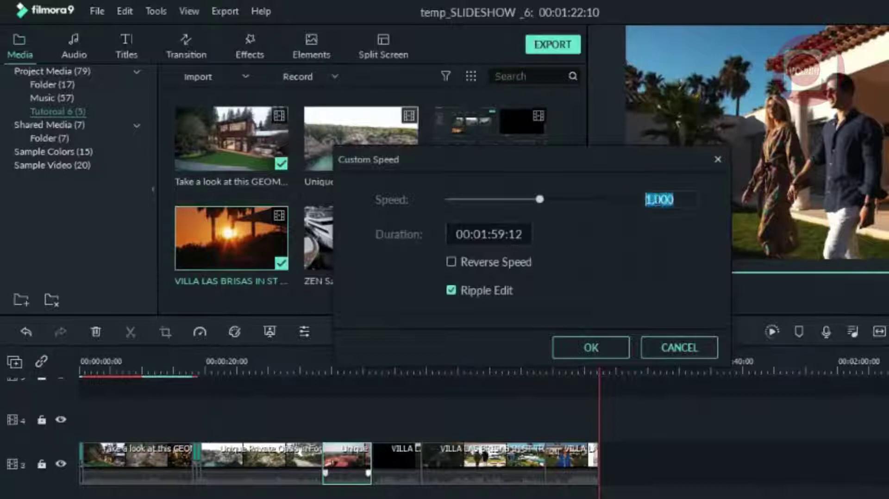
{"action": "left_click", "coordinate": [602, 338]}
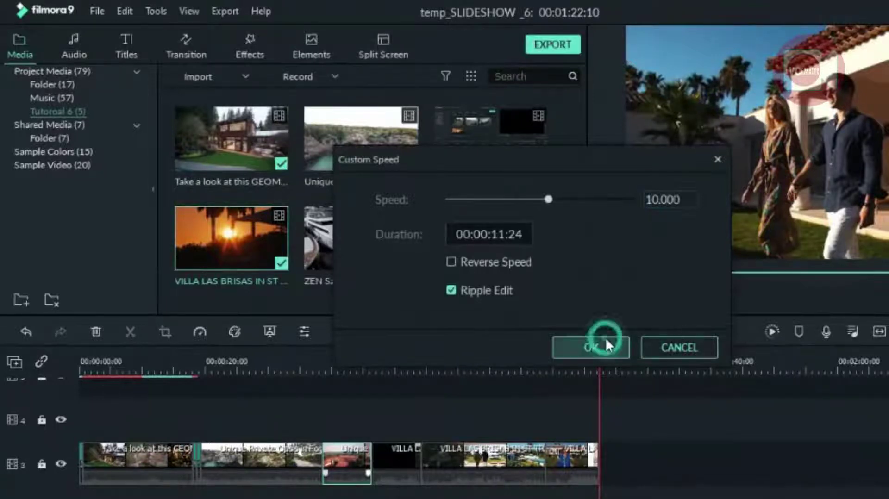
Step: Set the playback speed of the first VILLA LAS BRISAS segment to 10
{"action": "right_click", "coordinate": [346, 463]}
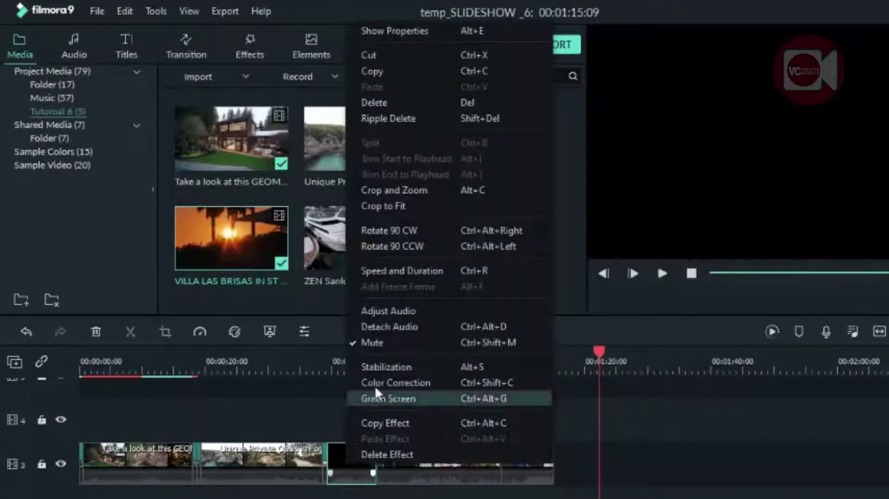
{"action": "left_click", "coordinate": [439, 271]}
{"action": "double_click", "coordinate": [647, 199]}
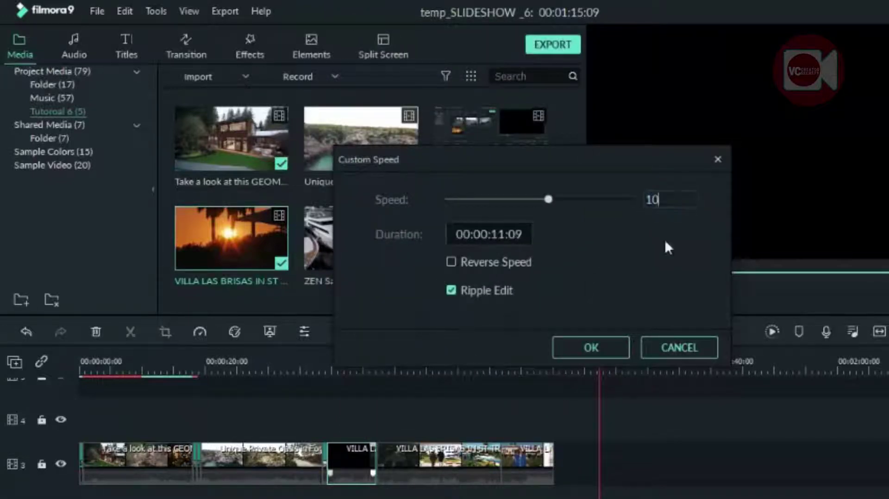
{"action": "left_click", "coordinate": [575, 347]}
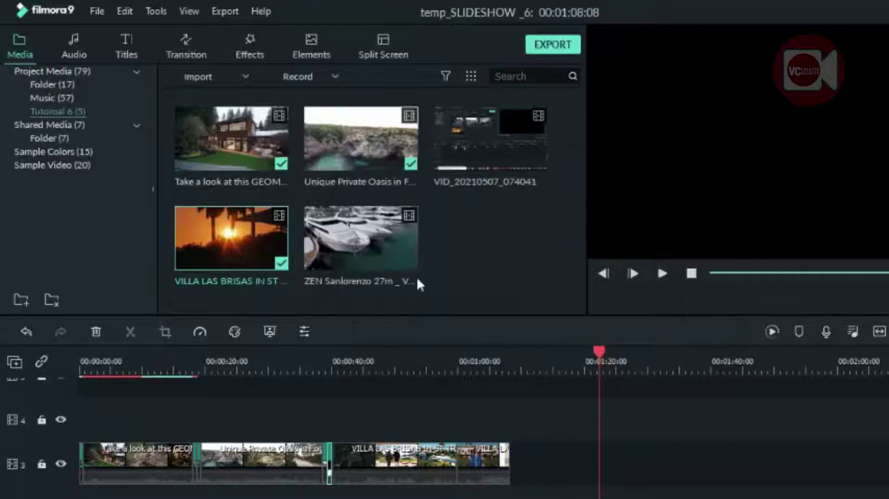
Step: Place the ZEN Sanlorenzo clip after the last VILLA LAS BRISAS segment on track 3 and mute it
{"action": "left_click_drag", "start_coordinate": [510, 378], "coordinate": [514, 469]}
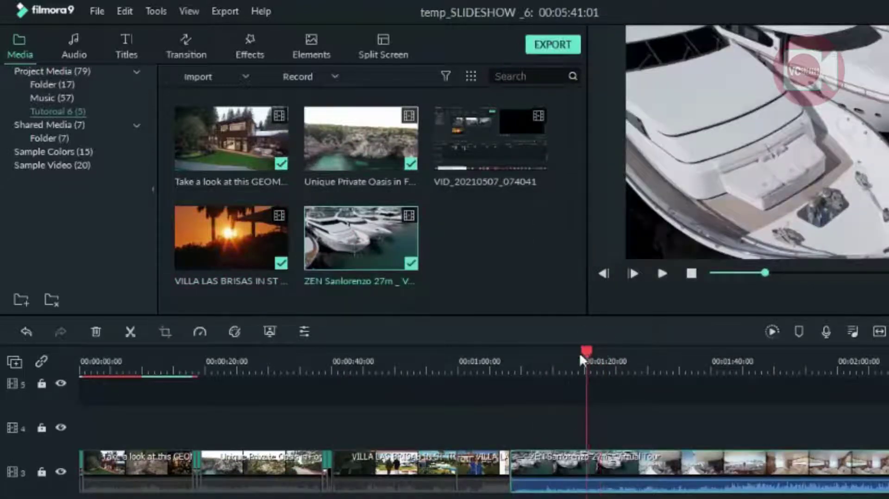
{"action": "left_click_drag", "start_coordinate": [580, 352], "coordinate": [569, 355]}
{"action": "right_click", "coordinate": [621, 466]}
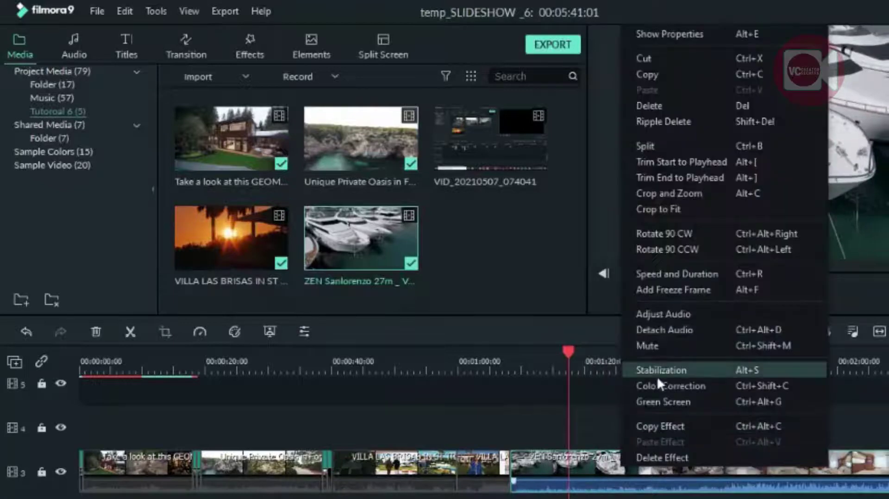
{"action": "left_click", "coordinate": [657, 345]}
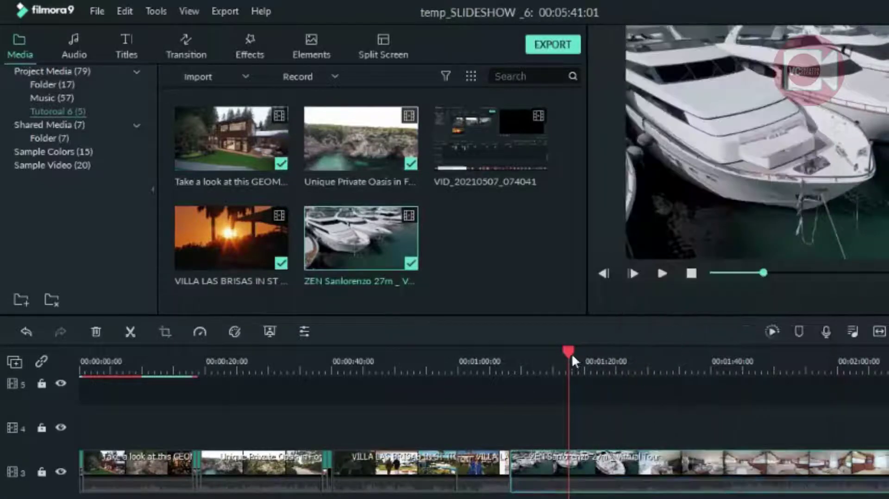
Step: Split the ZEN Sanlorenzo clip at about 00:01:18 and move the playhead to about 00:01:39
{"action": "left_click_drag", "start_coordinate": [569, 350], "coordinate": [571, 349]}
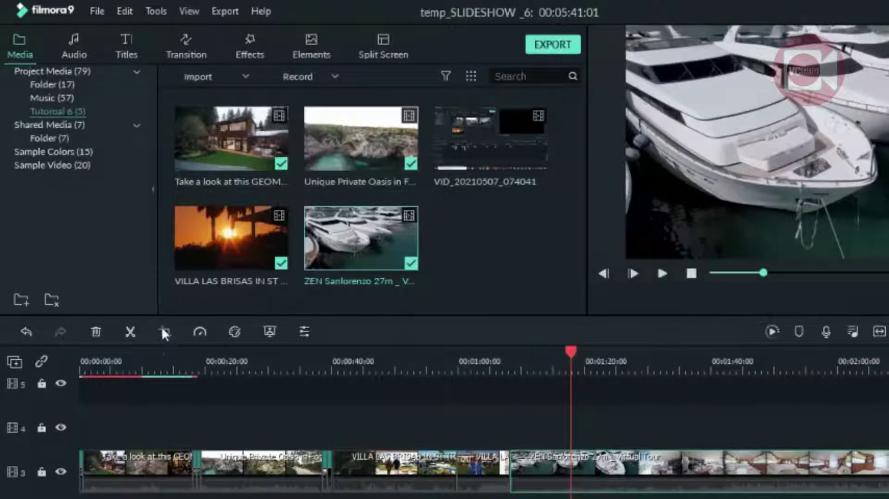
{"action": "left_click", "coordinate": [129, 337]}
{"action": "left_click_drag", "start_coordinate": [571, 351], "coordinate": [703, 423]}
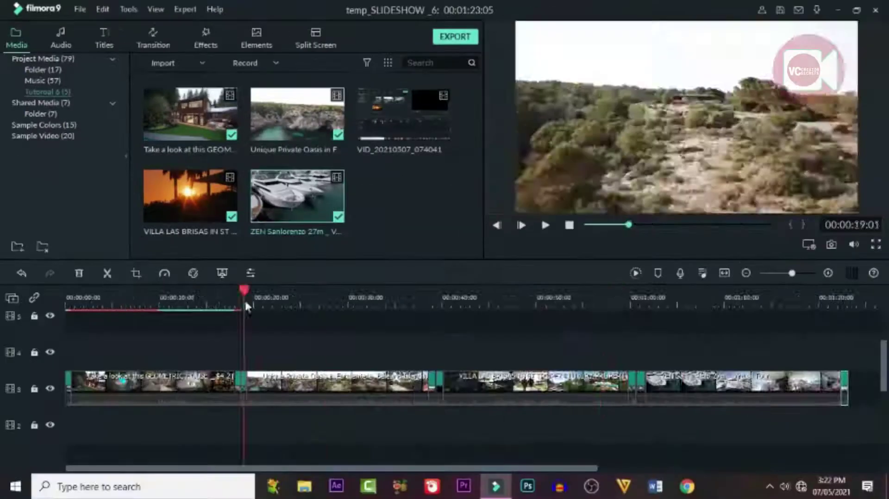
Step: Render the timeline preview and play the sequence from the beginning to check the speed transitions
{"action": "left_click", "coordinate": [636, 273]}
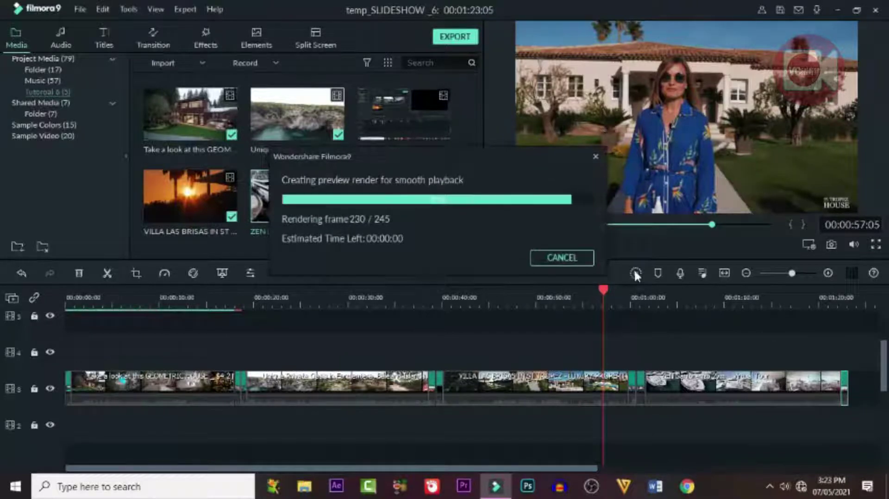
{"action": "left_click_drag", "start_coordinate": [603, 291], "coordinate": [67, 301]}
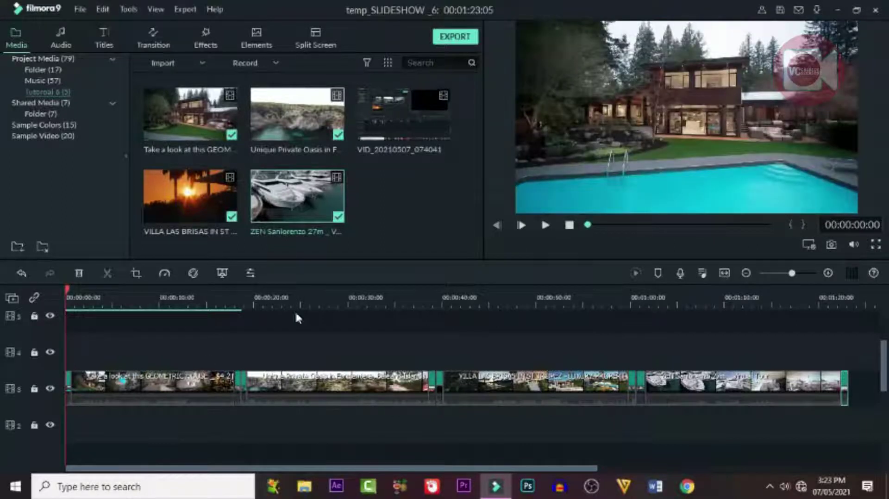
{"action": "left_click", "coordinate": [548, 224]}
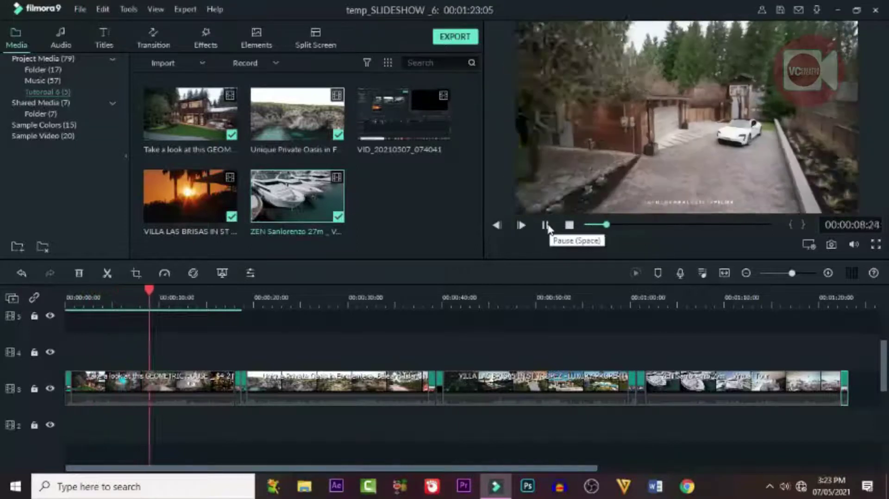
{"action": "left_click", "coordinate": [545, 225]}
Step: Split the main house clip segment at 00:00:07:21 and delete the part after the cut, up to the sped-up end segment
{"action": "left_click_drag", "start_coordinate": [191, 285], "coordinate": [139, 303]}
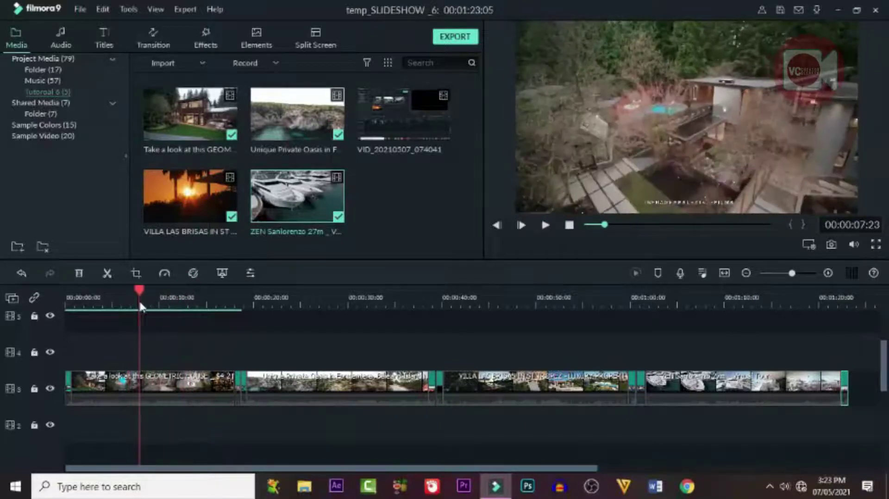
{"action": "left_click", "coordinate": [194, 388]}
{"action": "left_click", "coordinate": [107, 273]}
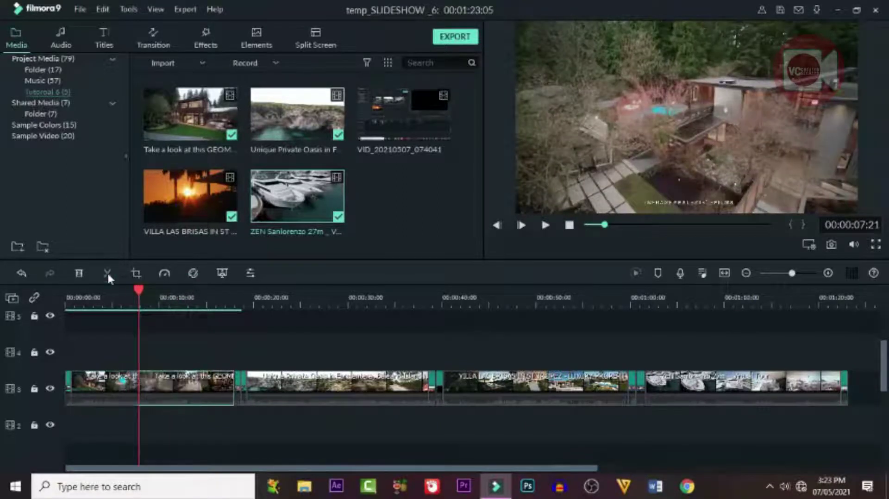
{"action": "key", "text": "Delete"}
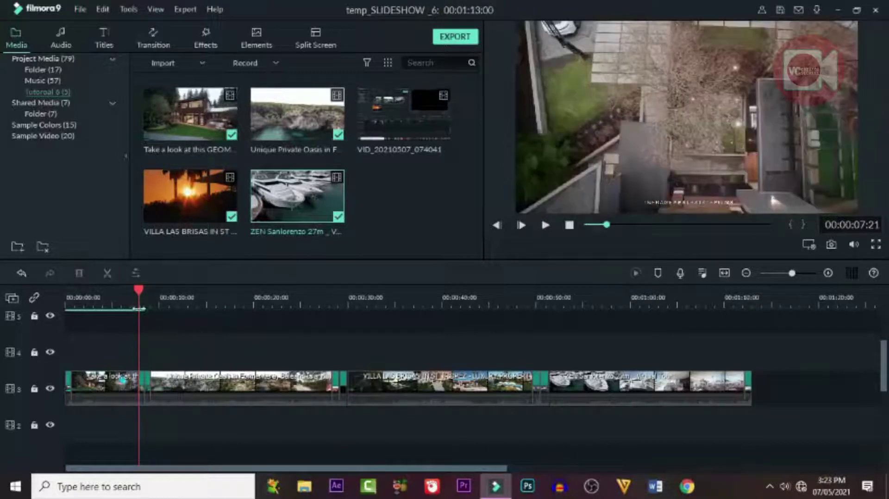
Step: Split the main Private Oasis segment at 00:00:15:18 and delete the part after the cut, up to the sped-up end segment
{"action": "left_click_drag", "start_coordinate": [141, 293], "coordinate": [213, 290]}
{"action": "left_click", "coordinate": [242, 392]}
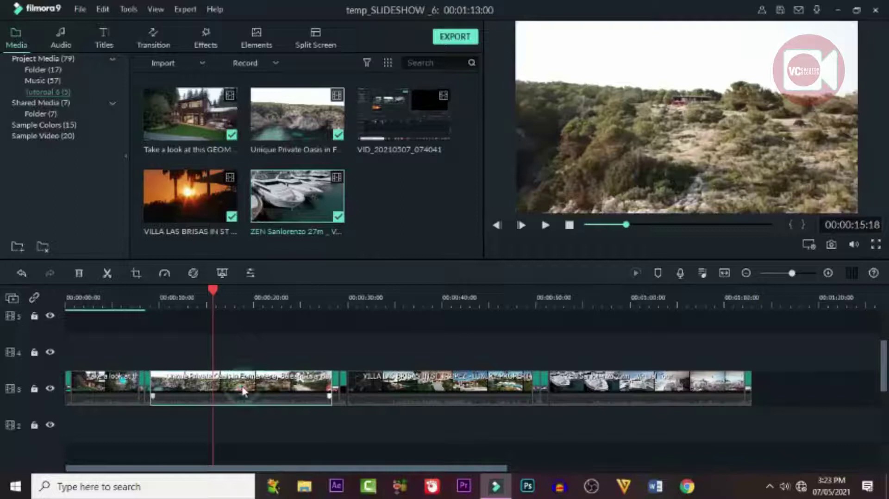
{"action": "left_click", "coordinate": [110, 274]}
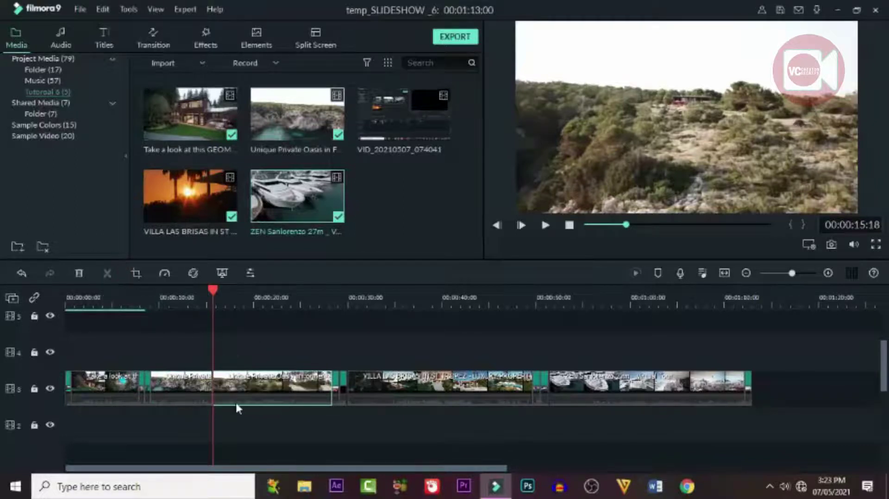
{"action": "left_click", "coordinate": [80, 274]}
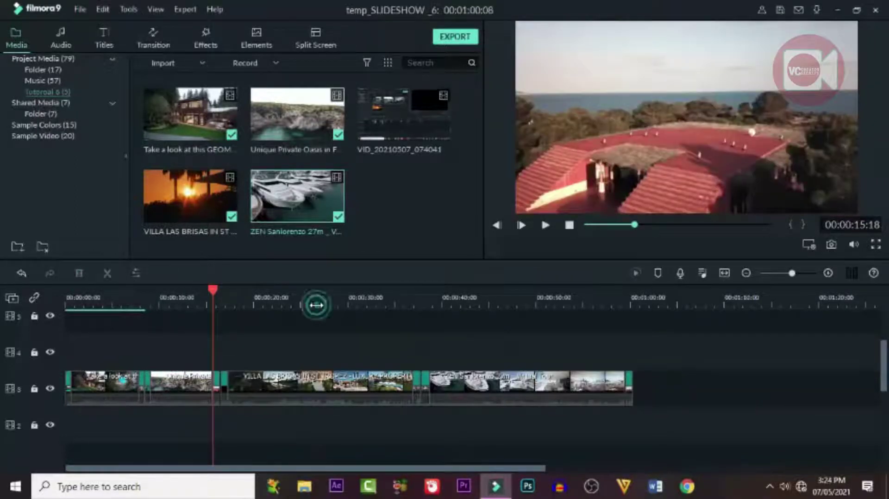
Step: Split the main VILLA LAS BRISAS segment at 00:00:26:16 and delete the part after the cut, up to the sped-up end segment
{"action": "left_click", "coordinate": [316, 305]}
{"action": "left_click", "coordinate": [333, 389]}
{"action": "left_click", "coordinate": [107, 274]}
{"action": "left_click", "coordinate": [360, 377]}
{"action": "left_click", "coordinate": [79, 274]}
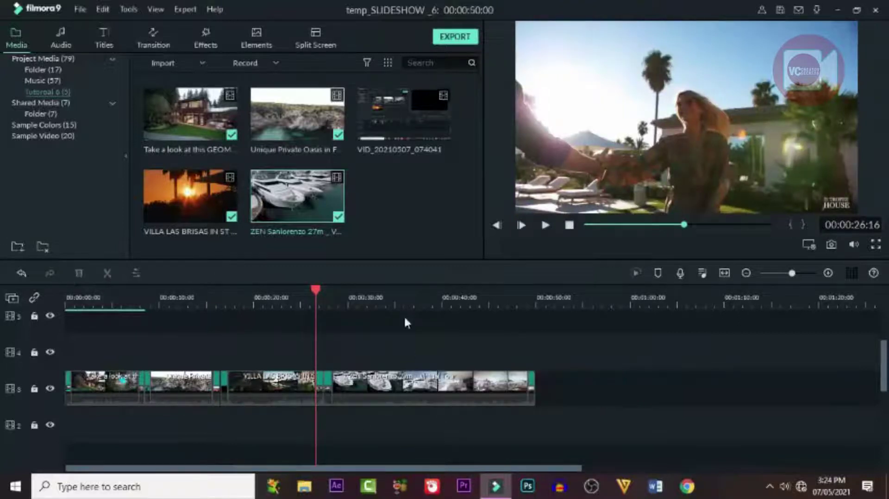
Step: Split the main ZEN Sanlorenzo segment at 00:00:36:13 and delete the part after the cut, up to the sped-up end segment
{"action": "left_click", "coordinate": [409, 301]}
{"action": "left_click", "coordinate": [421, 395]}
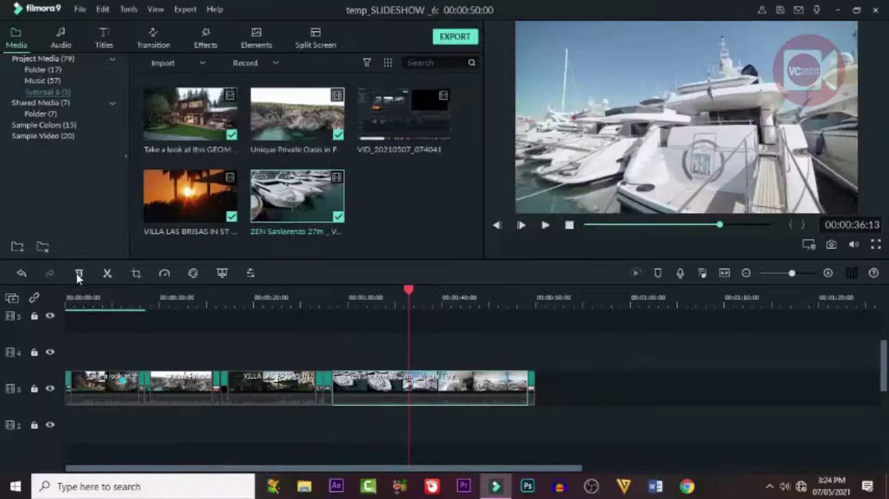
{"action": "left_click", "coordinate": [107, 274]}
{"action": "left_click", "coordinate": [471, 393]}
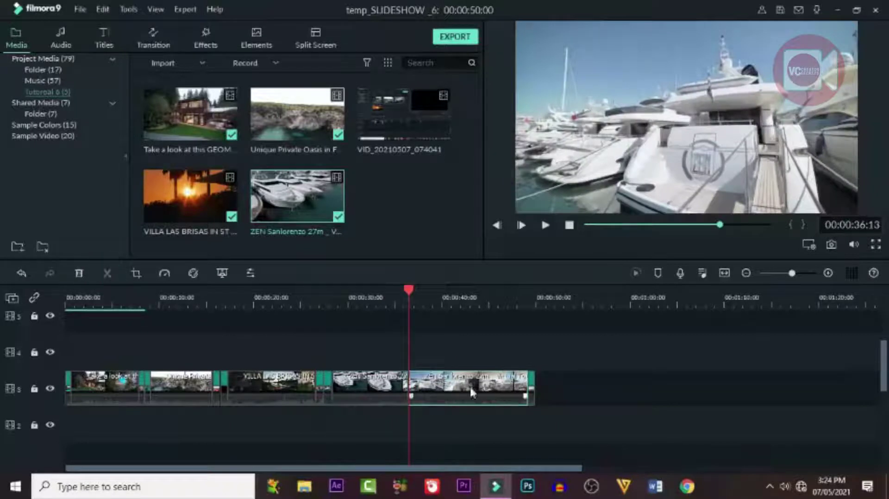
{"action": "left_click", "coordinate": [78, 274]}
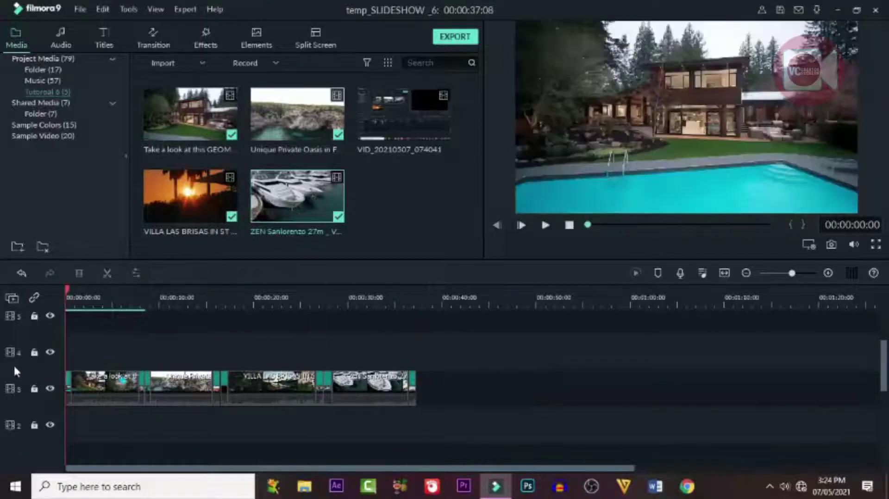
Step: Play the shortened four-clip sequence from the beginning to review the speed transitions
{"action": "left_click", "coordinate": [545, 225]}
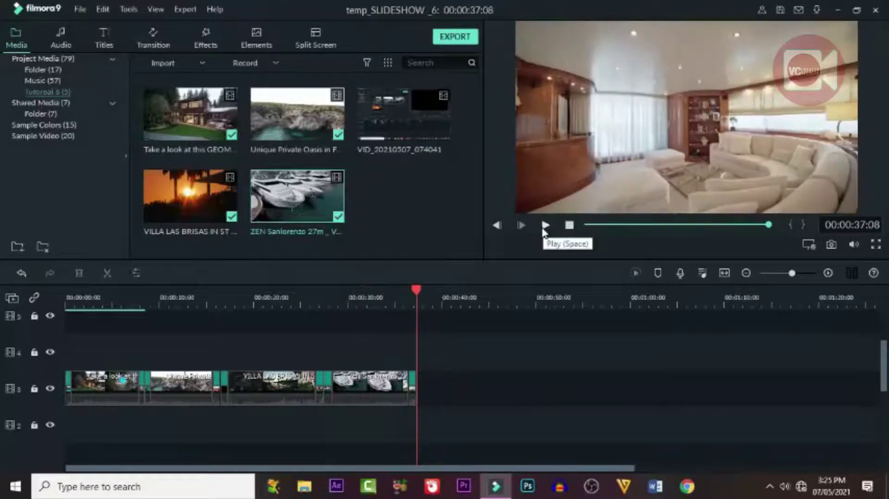
{"action": "left_click", "coordinate": [544, 226]}
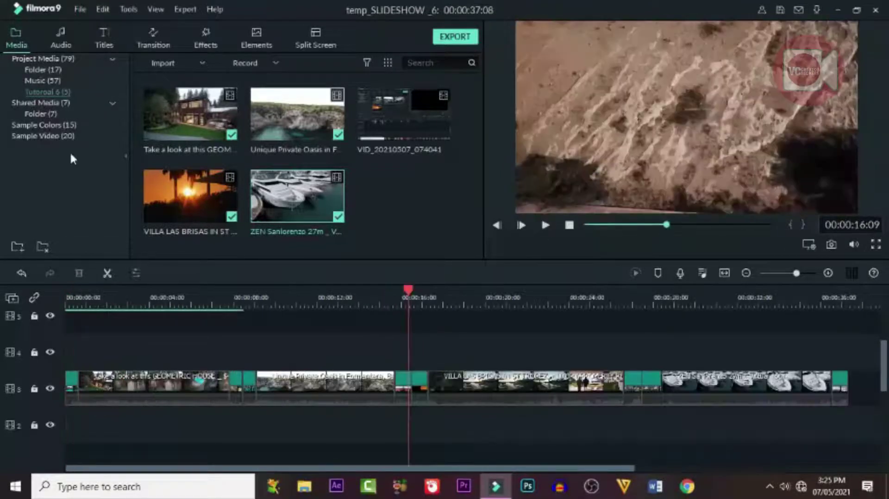
Step: Search the My Music audio collection for "air" sound effects
{"action": "left_click", "coordinate": [64, 42]}
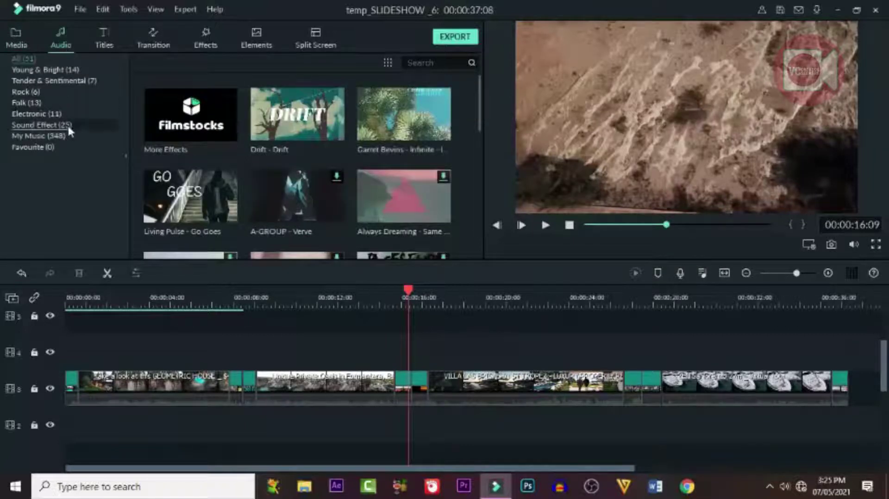
{"action": "left_click", "coordinate": [63, 135]}
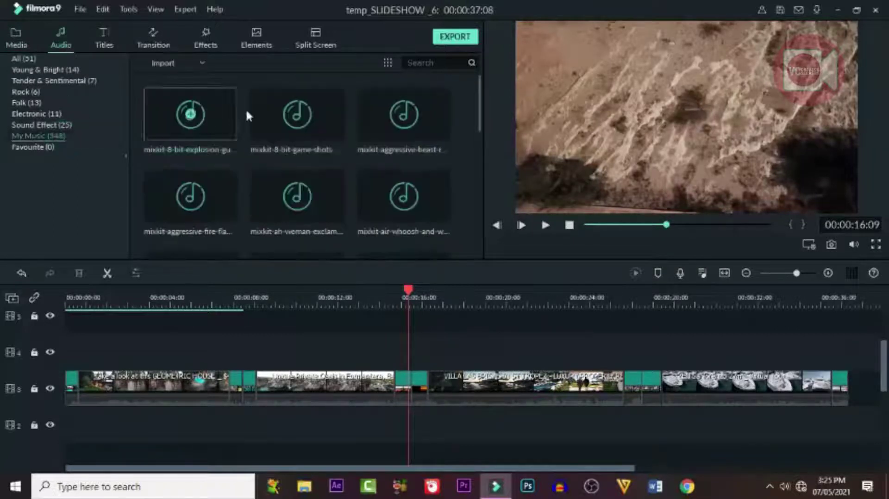
{"action": "left_click", "coordinate": [413, 65]}
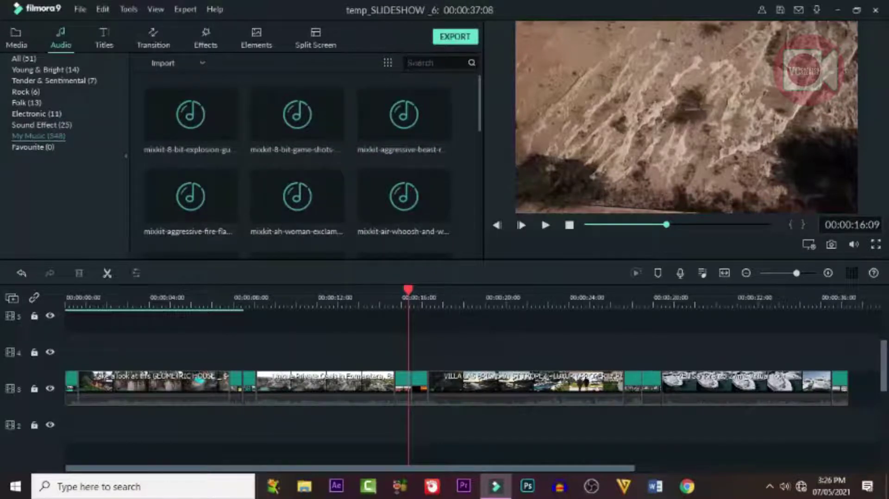
{"action": "type", "text": "air"}
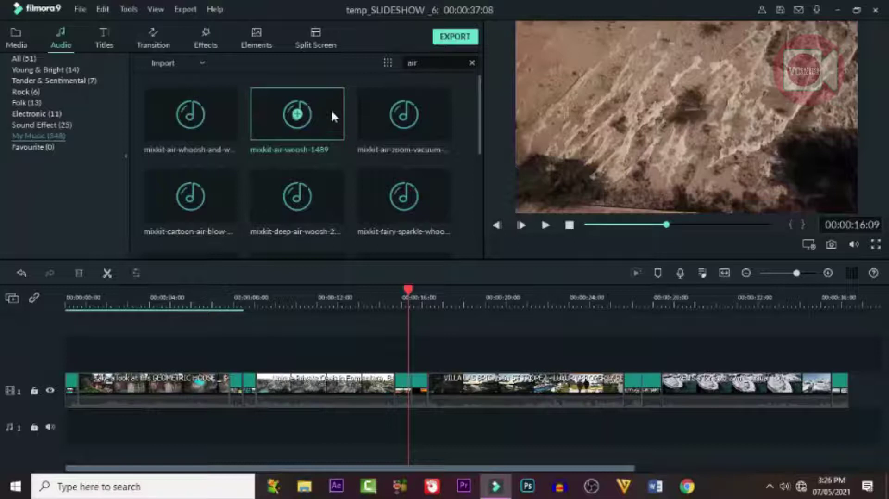
Step: Place mixkit-air-woosh-1489 at the start of audio track 1, trim its beginning, and play the timeline from the start
{"action": "left_click_drag", "start_coordinate": [331, 110], "coordinate": [60, 419]}
{"action": "left_click", "coordinate": [67, 425]}
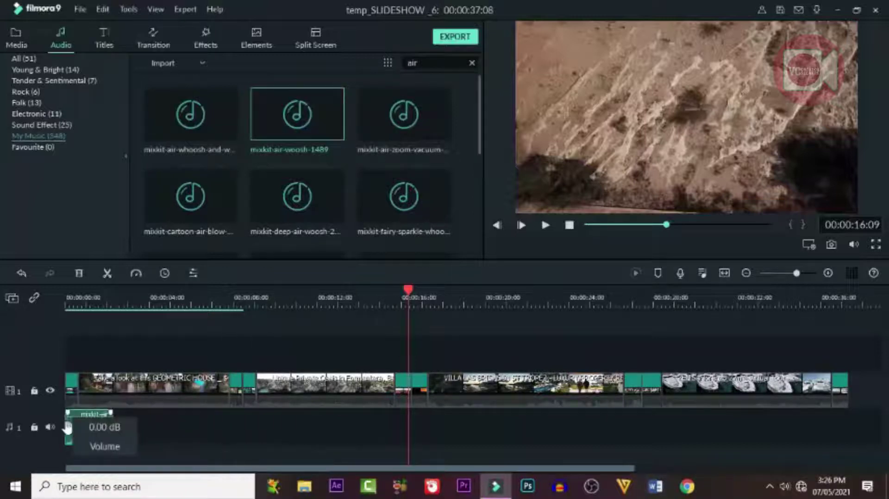
{"action": "left_click_drag", "start_coordinate": [65, 426], "coordinate": [73, 427]}
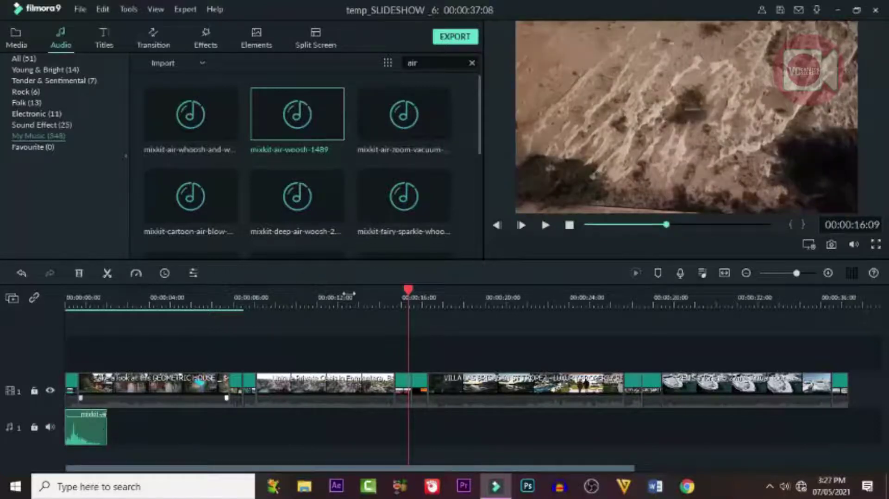
{"action": "key", "text": "Home"}
{"action": "key", "text": "space"}
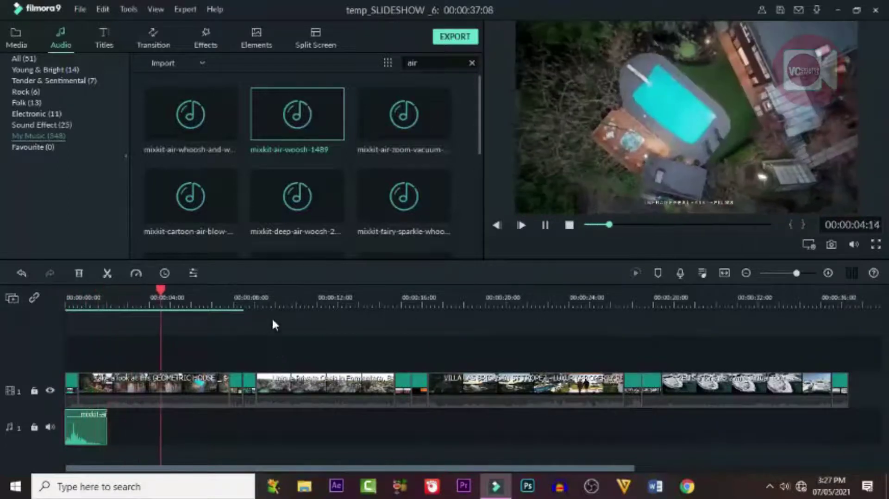
Step: Place another mixkit-air-woosh-1489 where the house clip's sped-up end segment begins and play that transition
{"action": "left_click_drag", "start_coordinate": [187, 290], "coordinate": [230, 292]}
{"action": "left_click_drag", "start_coordinate": [317, 257], "coordinate": [224, 399]}
{"action": "key", "text": "space"}
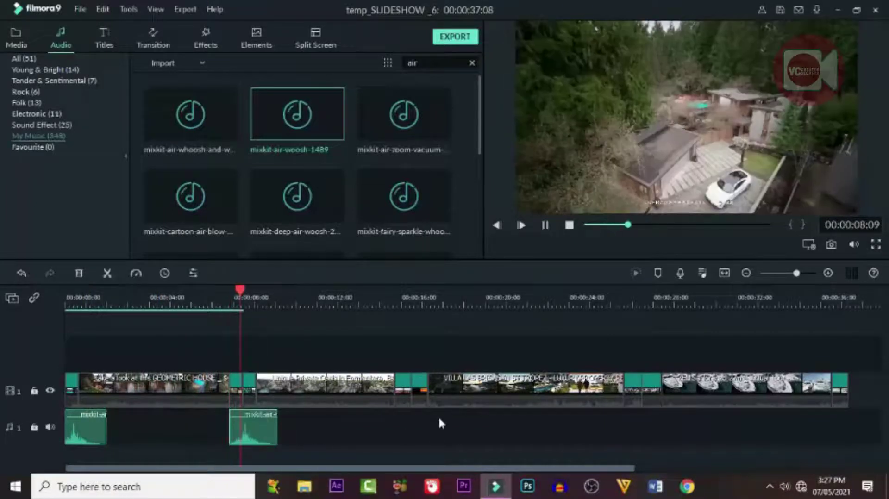
Step: Add mixkit-air-woosh-1489 at the sped-up end segments of the Private Oasis, VILLA LAS BRISAS and ZEN Sanlorenzo clips
{"action": "left_click", "coordinate": [393, 296]}
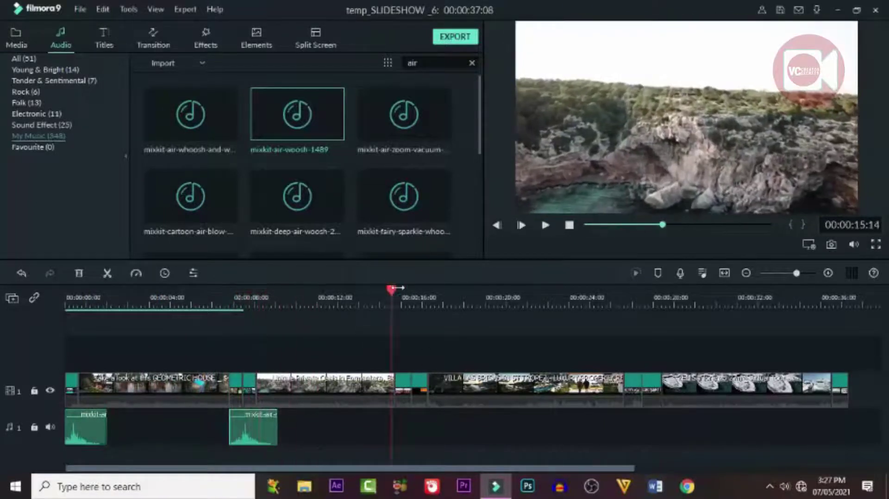
{"action": "left_click", "coordinate": [316, 120]}
{"action": "left_click", "coordinate": [623, 288]}
{"action": "left_click", "coordinate": [316, 120]}
{"action": "left_click_drag", "start_coordinate": [316, 124], "coordinate": [833, 419]}
{"action": "left_click", "coordinate": [66, 297]}
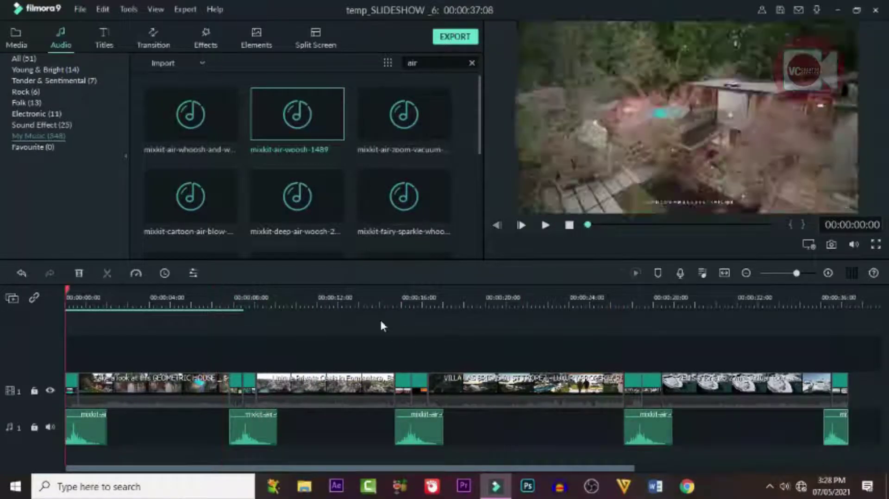
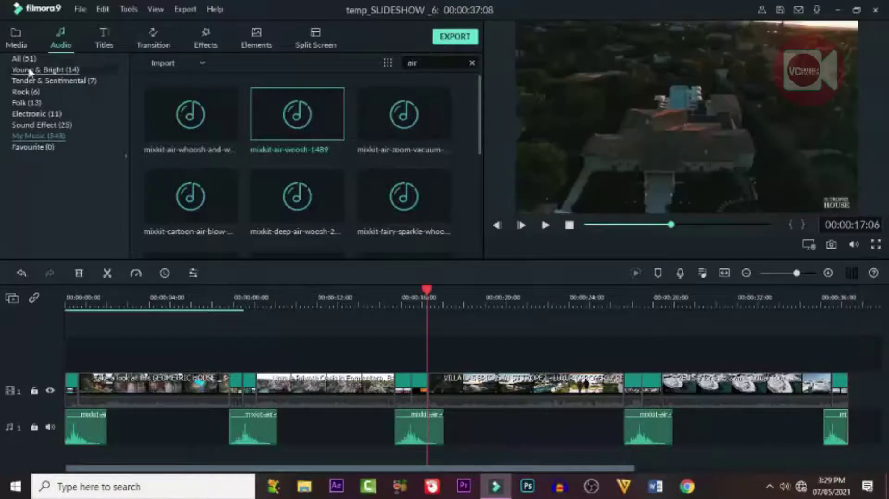
Step: Clear the audio search and browse the built-in music from Tender & Sentimental to the Rock category
{"action": "left_click", "coordinate": [23, 58]}
{"action": "left_click", "coordinate": [34, 82]}
{"action": "left_click", "coordinate": [472, 63]}
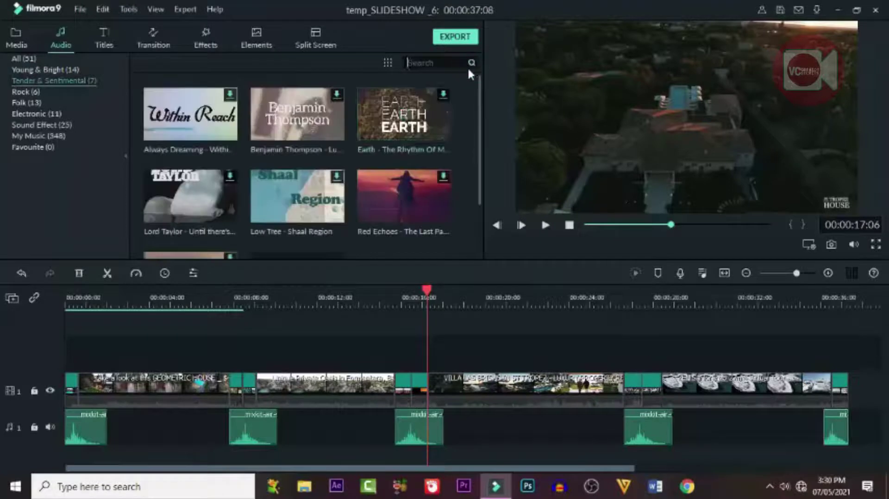
{"action": "scroll", "coordinate": [421, 152], "scroll_direction": "down", "scroll_amount": 2}
{"action": "scroll", "coordinate": [427, 163], "scroll_direction": "up", "scroll_amount": 2}
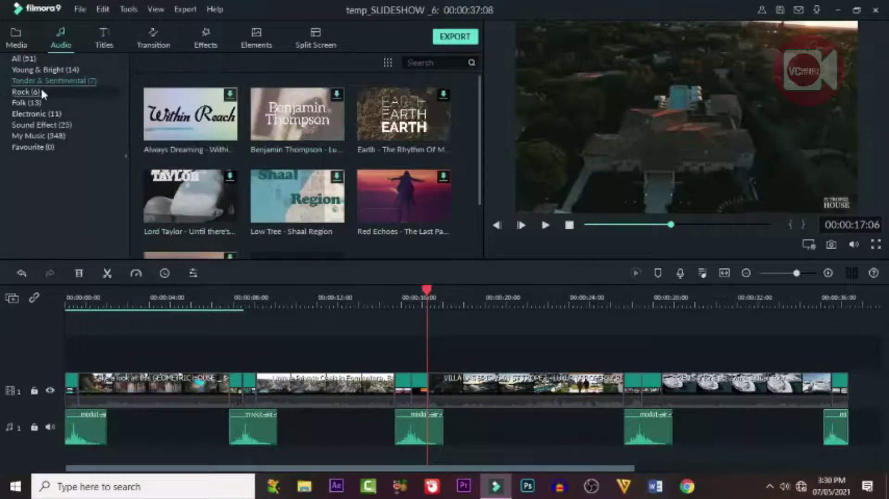
{"action": "left_click", "coordinate": [28, 92]}
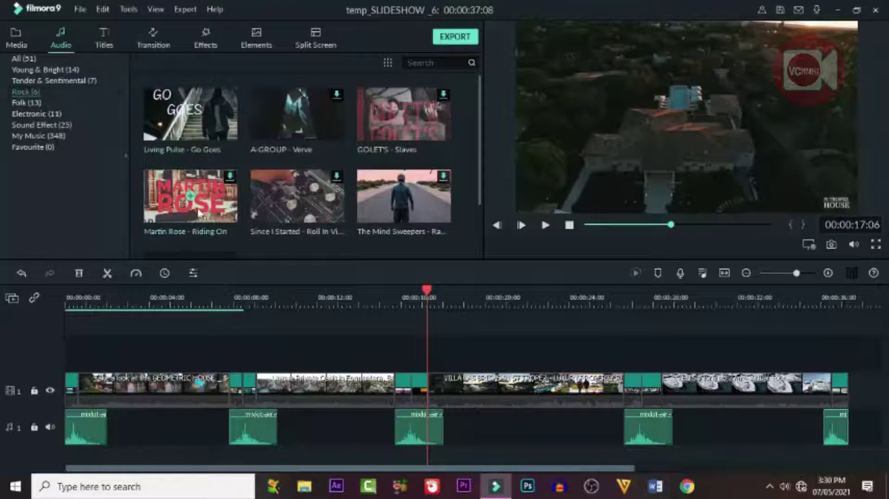
Step: Add a second audio track and place the song Living Pulse - Go Goes at its start
{"action": "left_click_drag", "start_coordinate": [209, 107], "coordinate": [165, 387]}
{"action": "left_click_drag", "start_coordinate": [148, 448], "coordinate": [107, 433]}
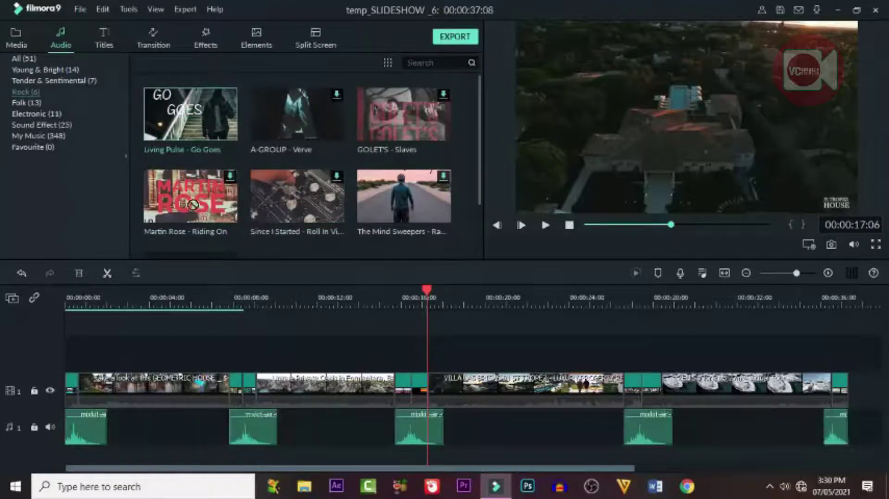
{"action": "right_click", "coordinate": [57, 453]}
{"action": "left_click", "coordinate": [91, 381]}
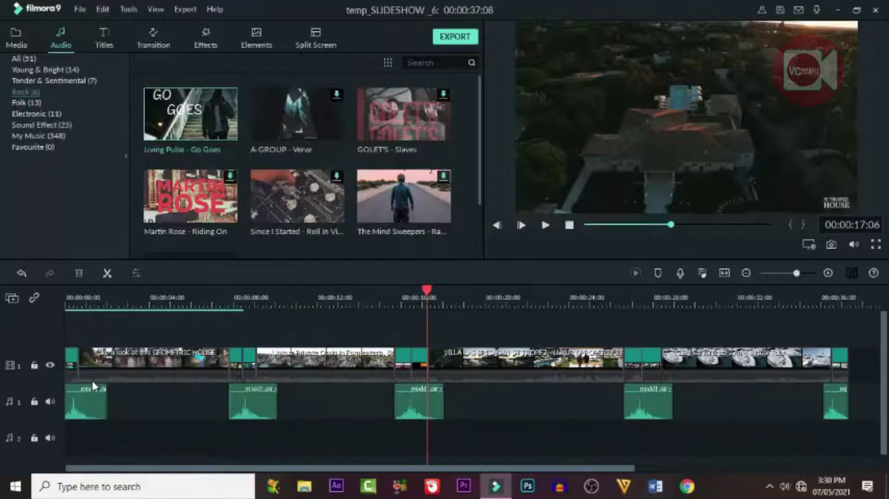
{"action": "left_click_drag", "start_coordinate": [217, 136], "coordinate": [148, 431]}
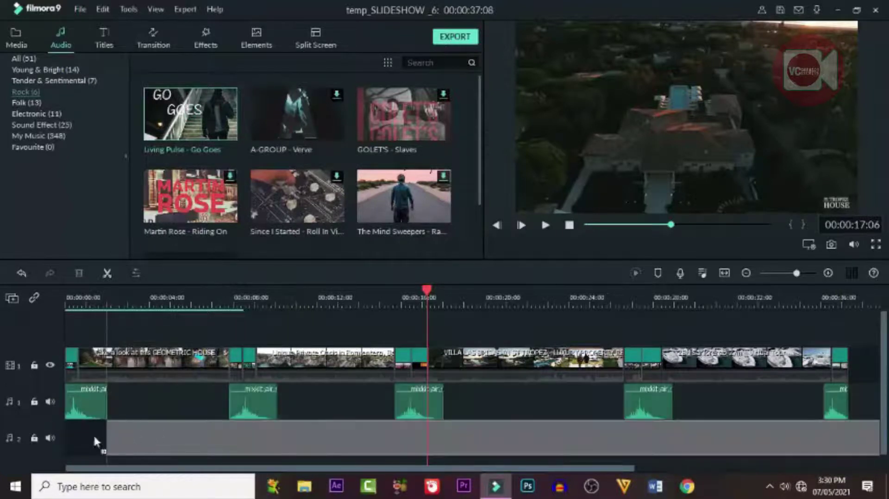
{"action": "left_click_drag", "start_coordinate": [54, 437], "coordinate": [54, 438]}
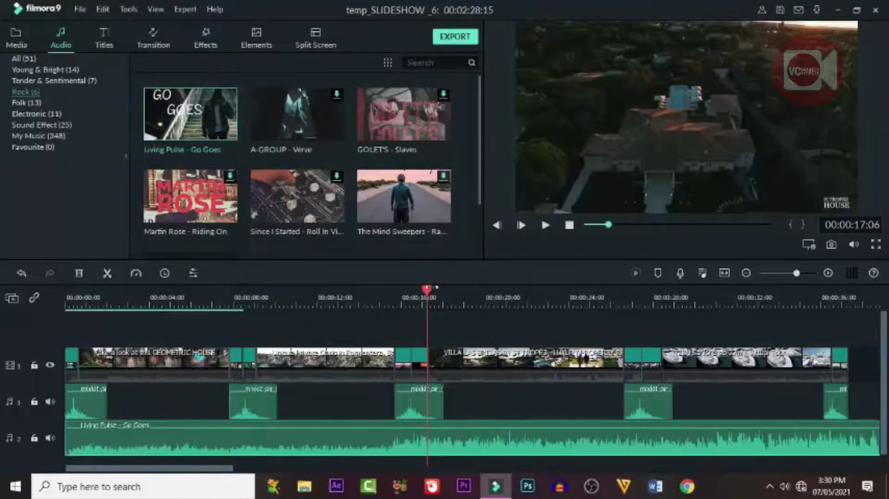
Step: Play the sequence from the beginning with the background music and woosh sounds, stopping past the last clip
{"action": "key", "text": "Home"}
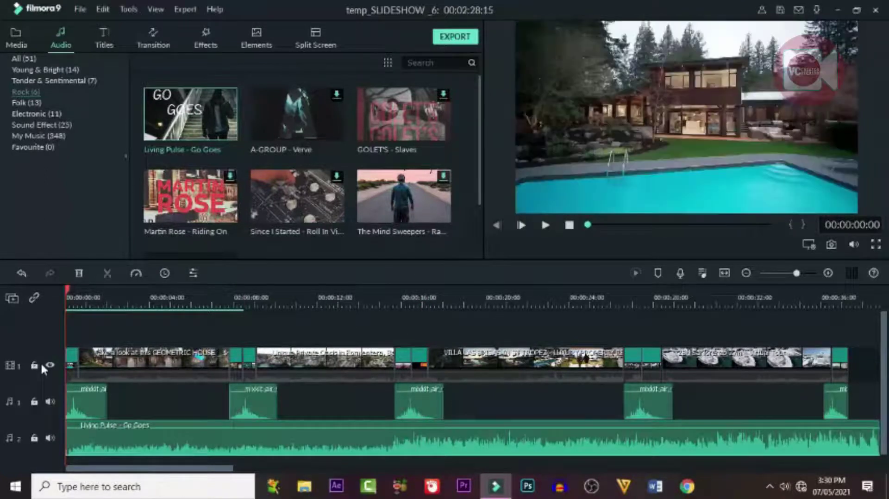
{"action": "key", "text": "space"}
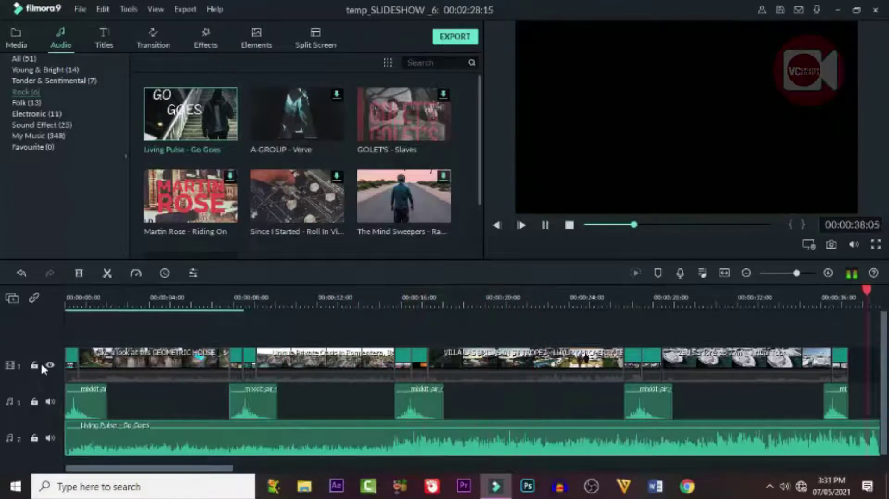
{"action": "key", "text": "space"}
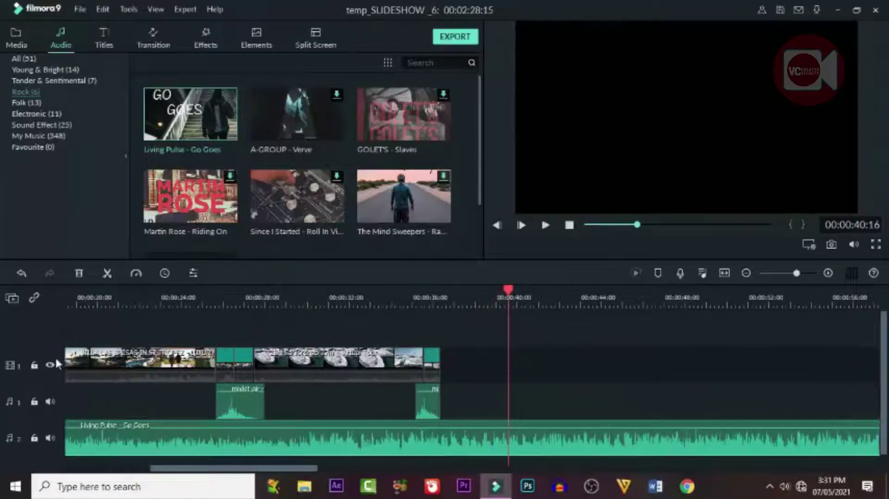
Step: Split the background music at 00:00:37:08, where the last video clip ends, and delete the rest of the song
{"action": "left_click_drag", "start_coordinate": [511, 290], "coordinate": [442, 294]}
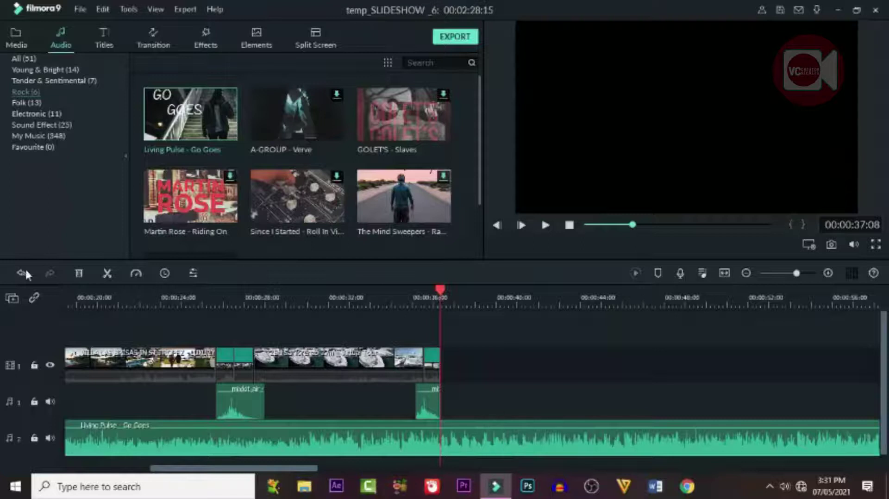
{"action": "left_click", "coordinate": [107, 273]}
{"action": "left_click", "coordinate": [79, 274]}
Step: Lower the background music's volume to about -10 dB and play the sequence from the beginning
{"action": "left_click_drag", "start_coordinate": [381, 468], "coordinate": [155, 440]}
{"action": "left_click", "coordinate": [155, 434]}
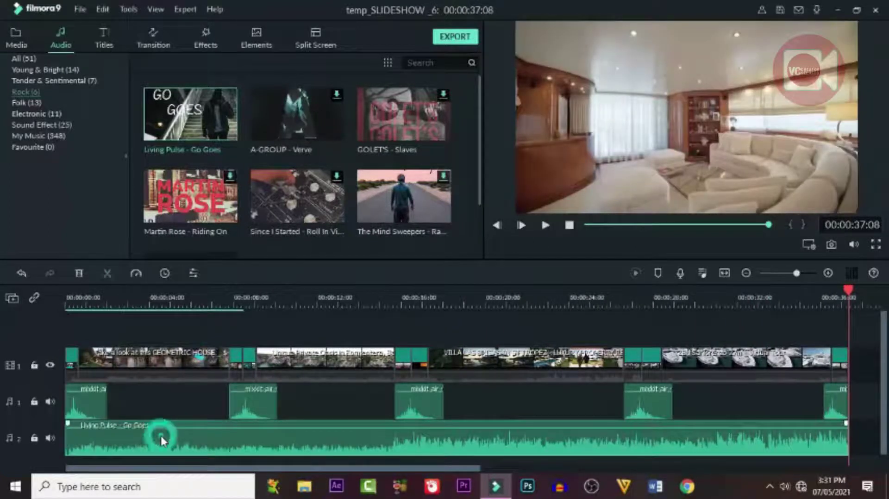
{"action": "double_click", "coordinate": [161, 436]}
{"action": "left_click_drag", "start_coordinate": [47, 160], "coordinate": [49, 193]}
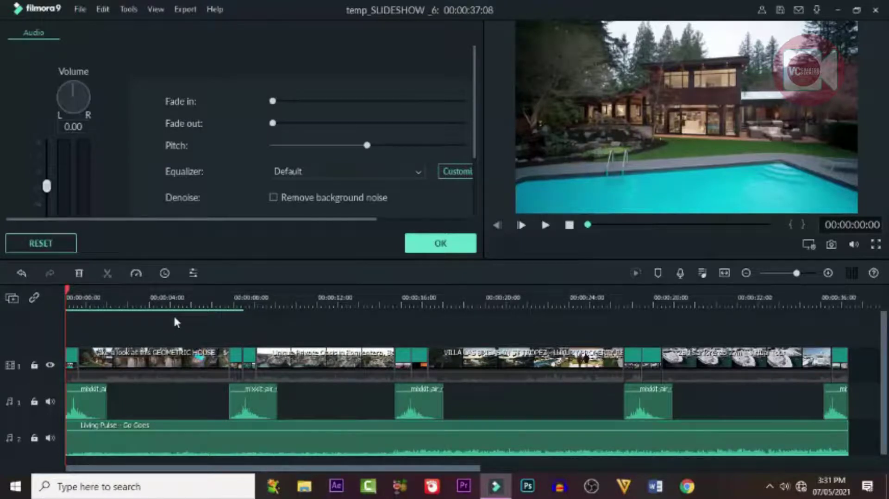
{"action": "key", "text": "space"}
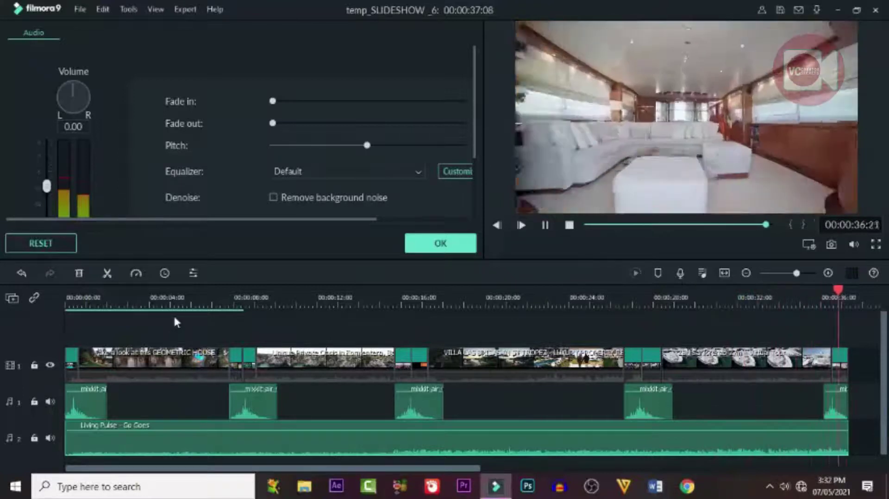
Step: Add a short fade-out at the end and a short fade-in at the start of the background music
{"action": "mouse_move", "coordinate": [845, 423]}
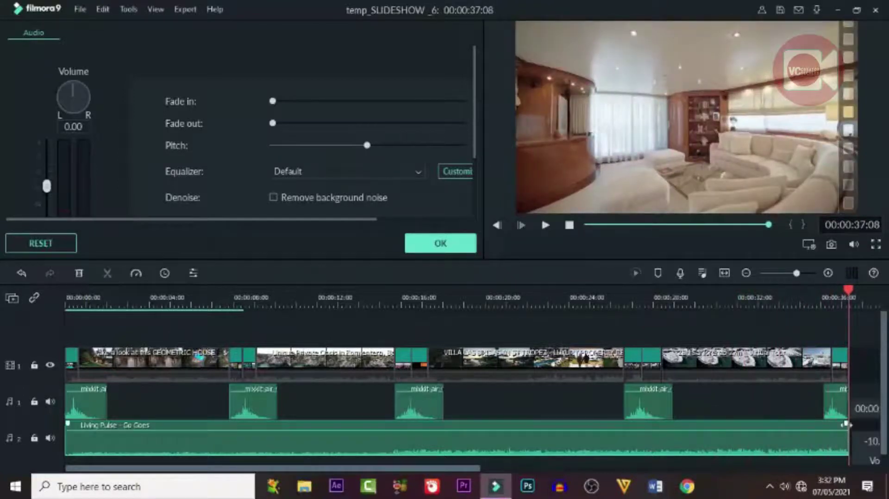
{"action": "left_click_drag", "start_coordinate": [842, 424], "coordinate": [824, 424]}
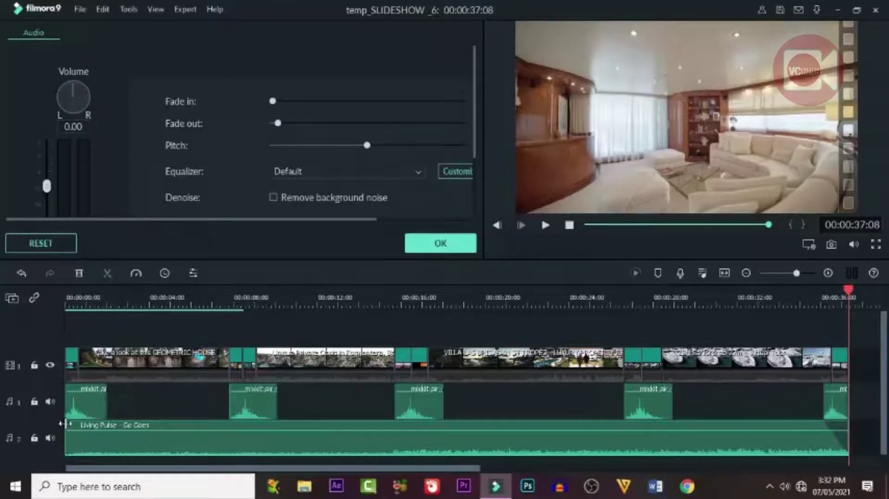
{"action": "left_click", "coordinate": [476, 388]}
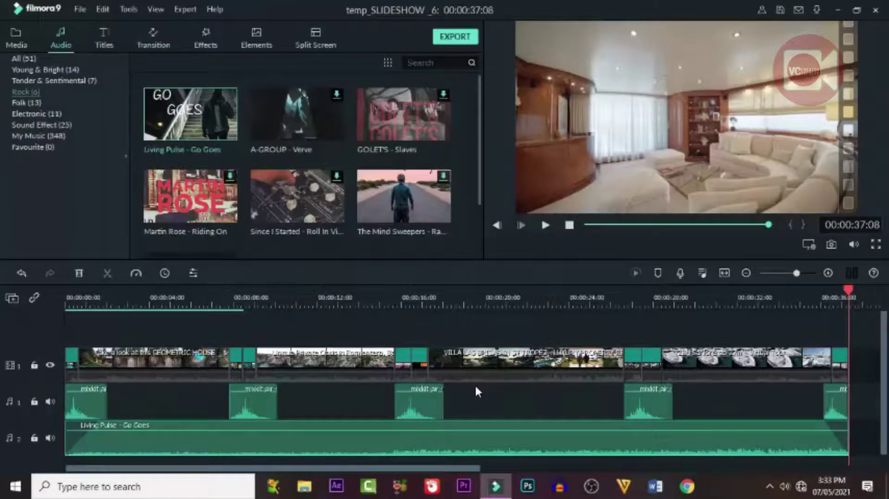
{"action": "left_click", "coordinate": [484, 295]}
{"action": "left_click_drag", "start_coordinate": [484, 295], "coordinate": [423, 419]}
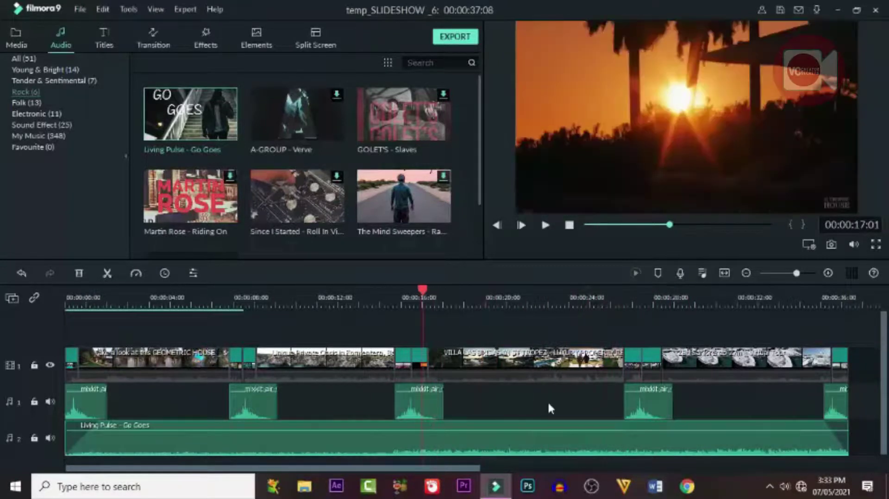